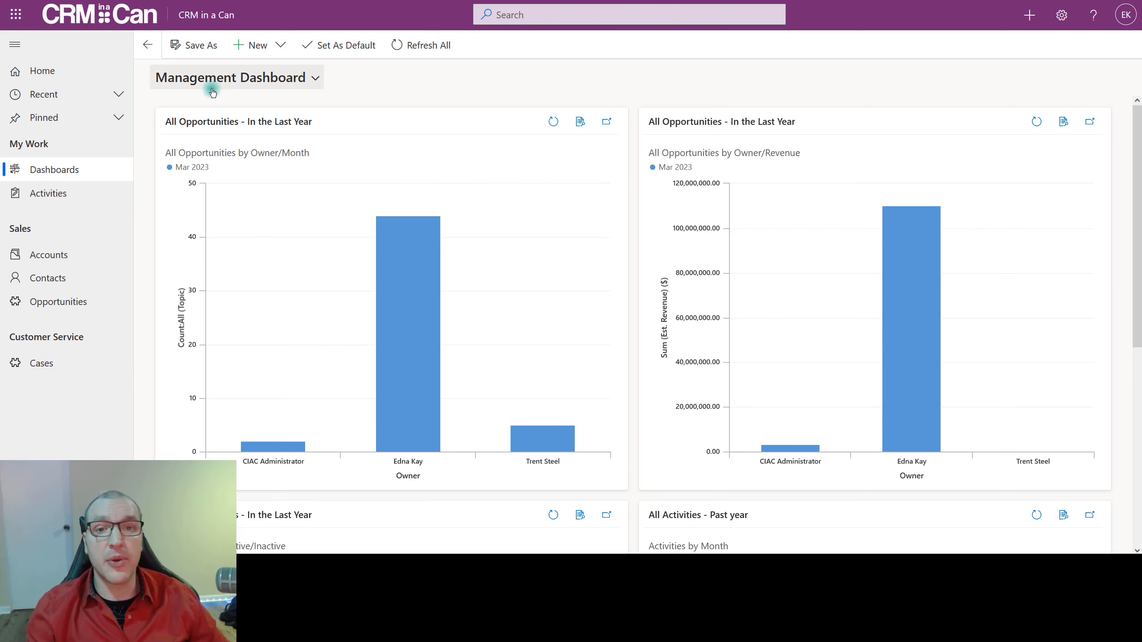
- Examine the available system dashboards and the opportunity and activity charts on the Management Dashboard
{"action": "left_click", "coordinate": [316, 81]}
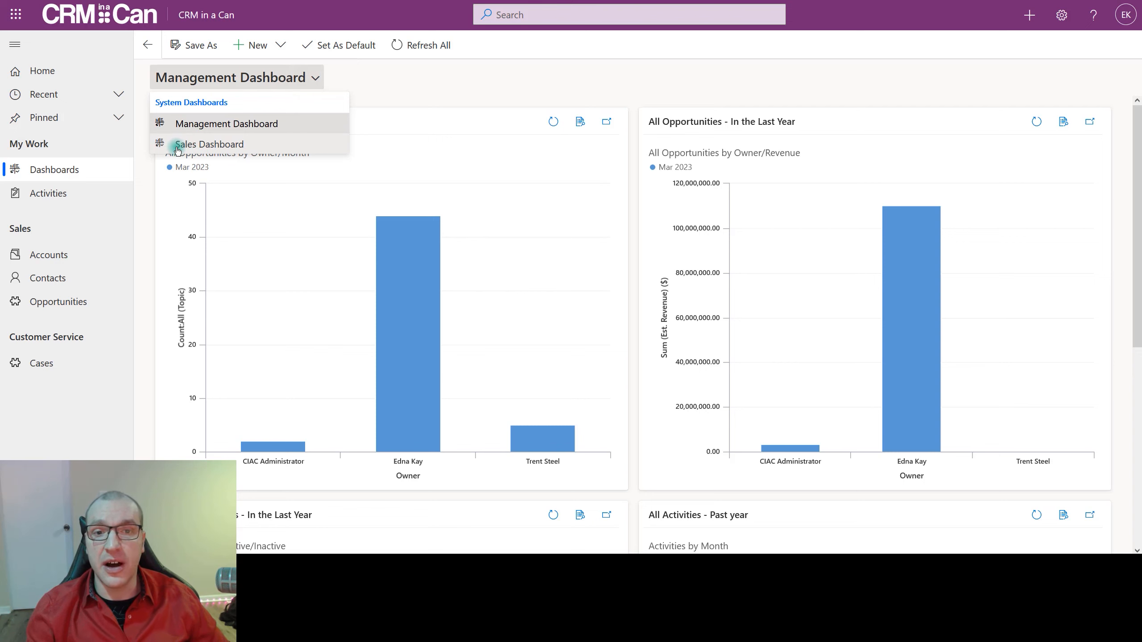
{"action": "left_click", "coordinate": [464, 71]}
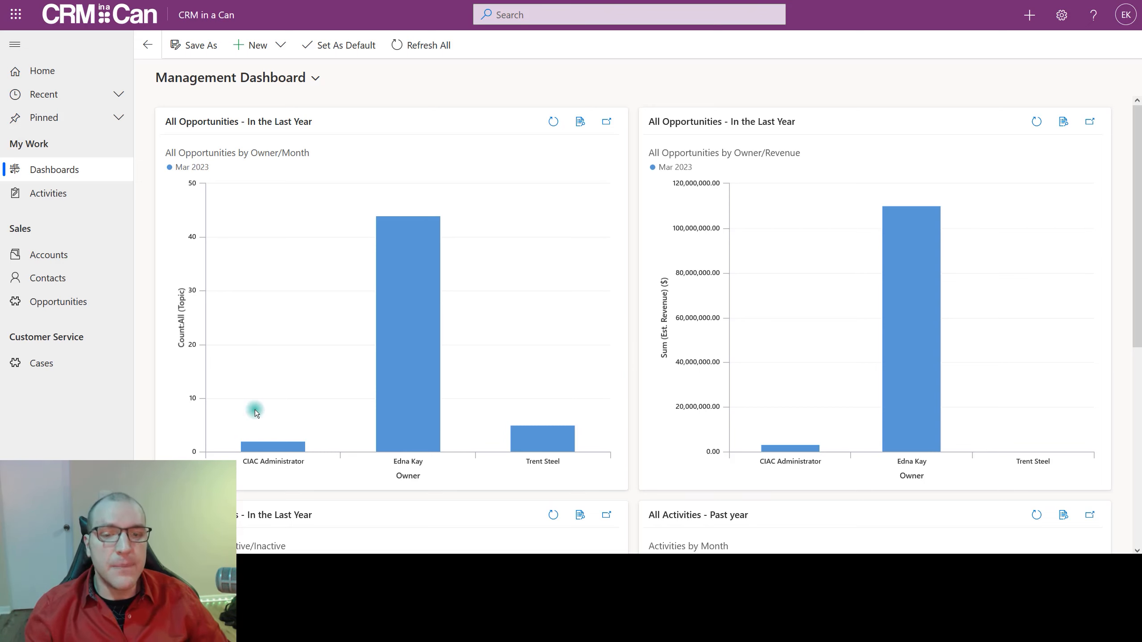
{"action": "mouse_move", "coordinate": [379, 372]}
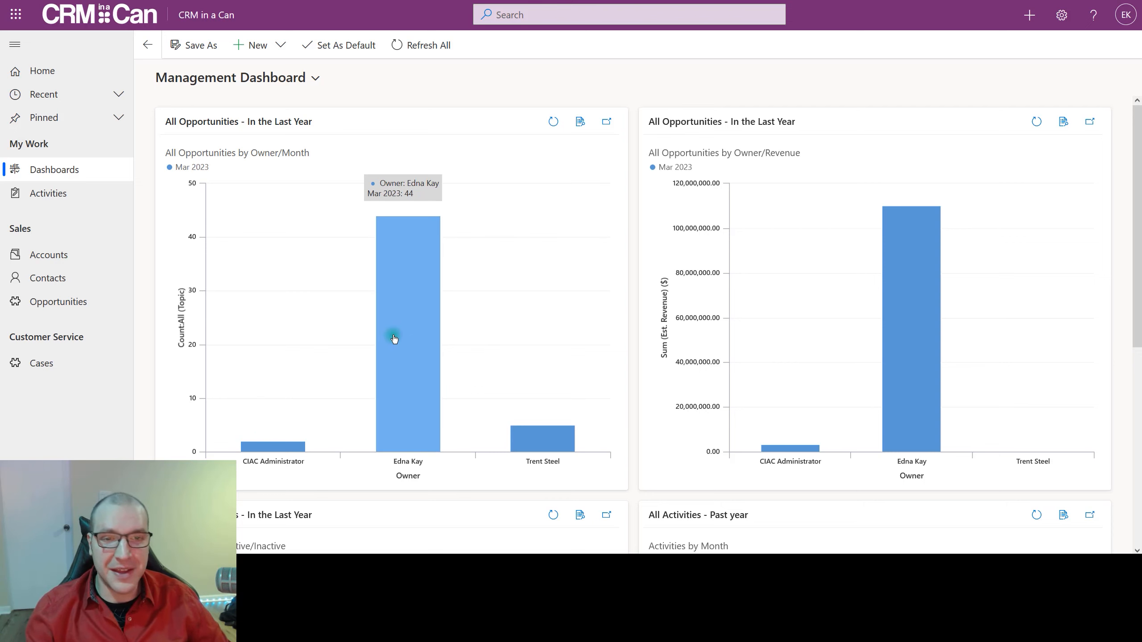
{"action": "mouse_move", "coordinate": [535, 447]}
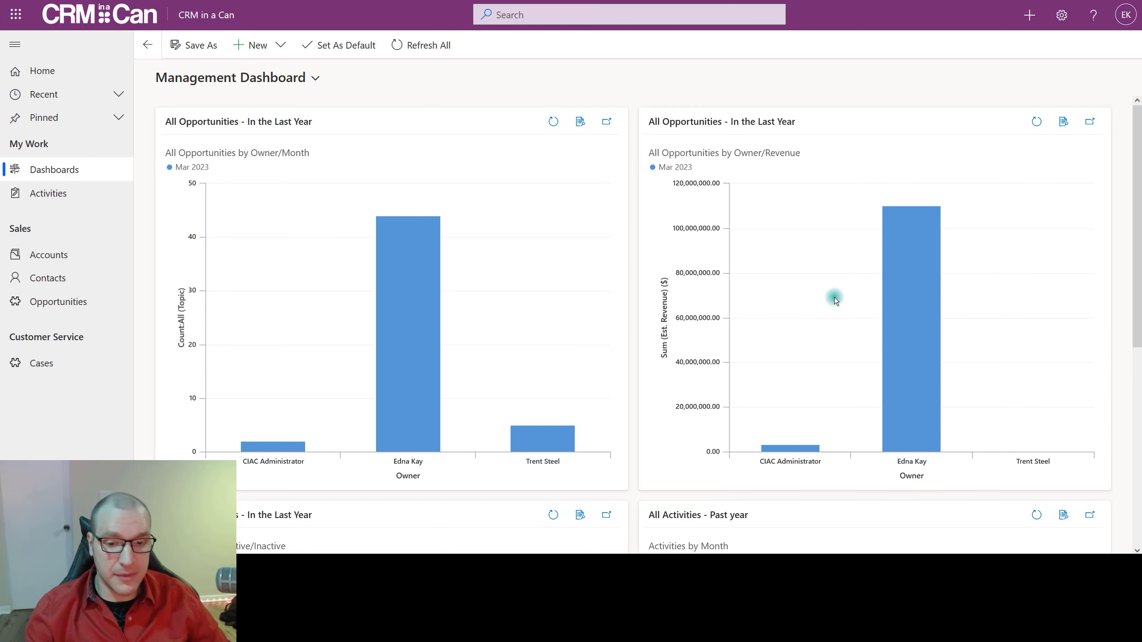
{"action": "scroll", "coordinate": [836, 300], "scroll_direction": "down", "scroll_amount": 5}
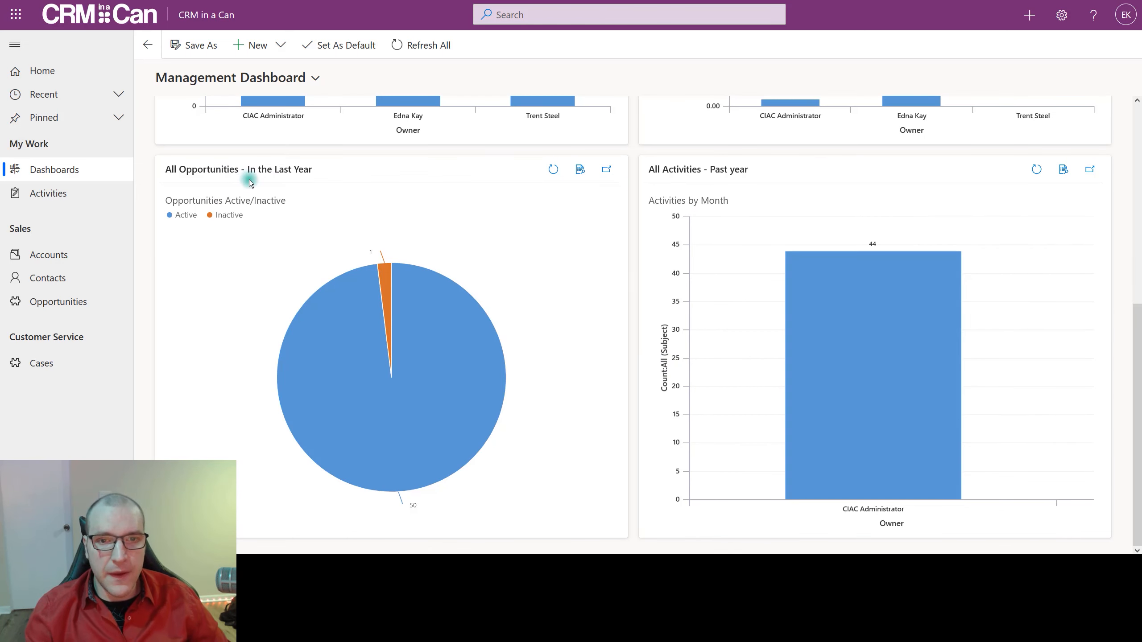
{"action": "mouse_move", "coordinate": [321, 359]}
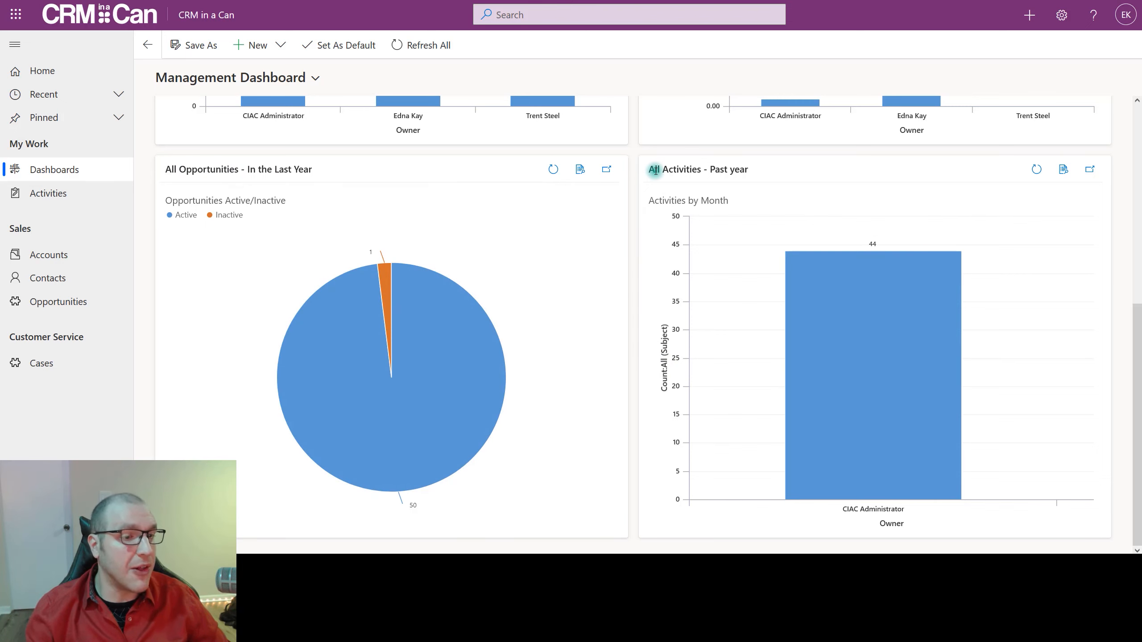
{"action": "mouse_move", "coordinate": [741, 358]}
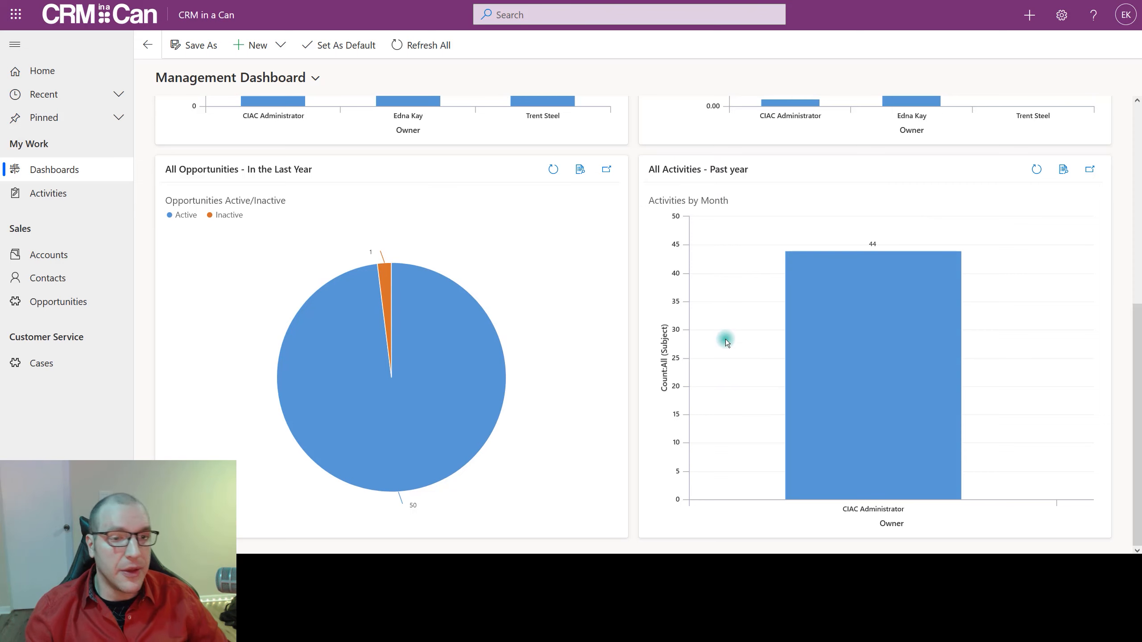
{"action": "scroll", "coordinate": [725, 341], "scroll_direction": "up", "scroll_amount": 5}
{"action": "scroll", "coordinate": [620, 396], "scroll_direction": "down", "scroll_amount": 5}
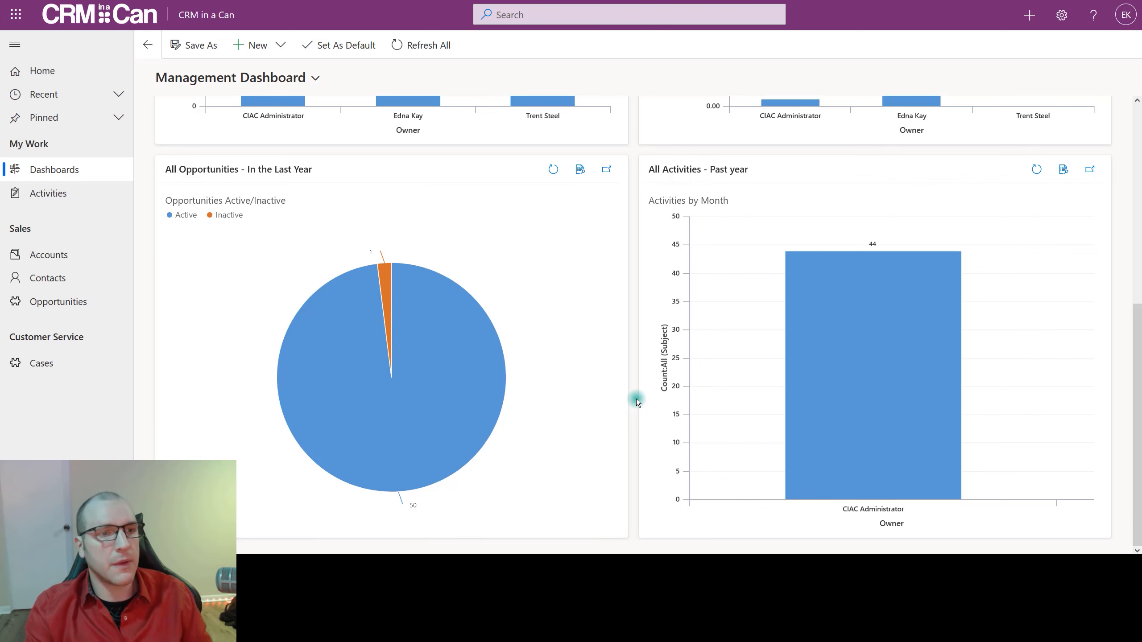
{"action": "scroll", "coordinate": [636, 399], "scroll_direction": "up", "scroll_amount": 6}
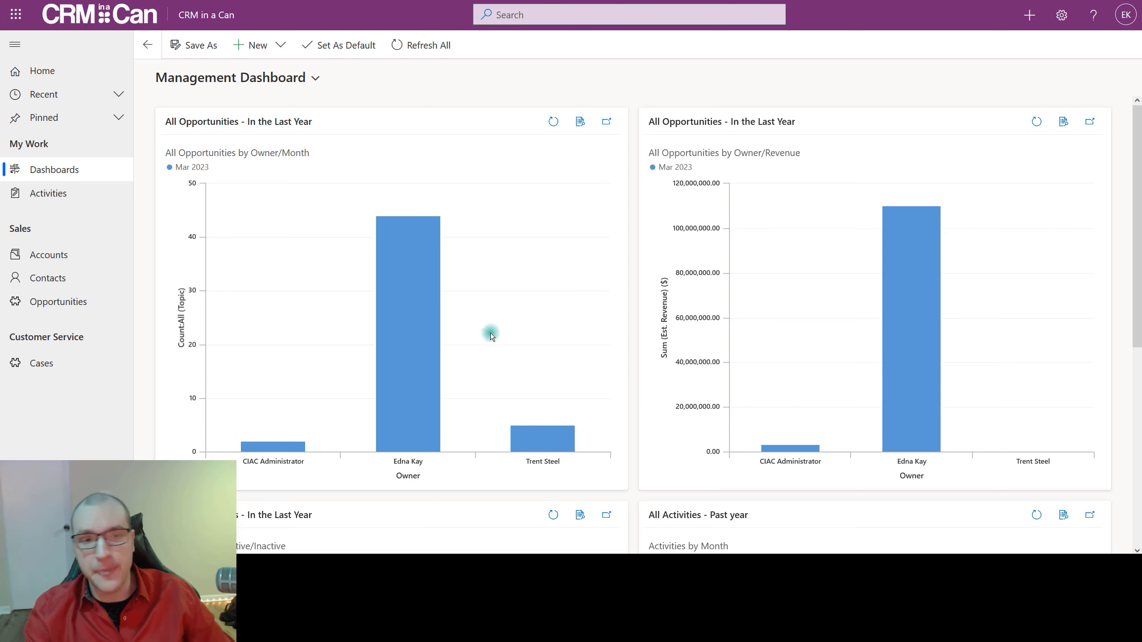
- Switch to the Sales Dashboard and look through its activity, opportunity and account charts
{"action": "left_click", "coordinate": [314, 89]}
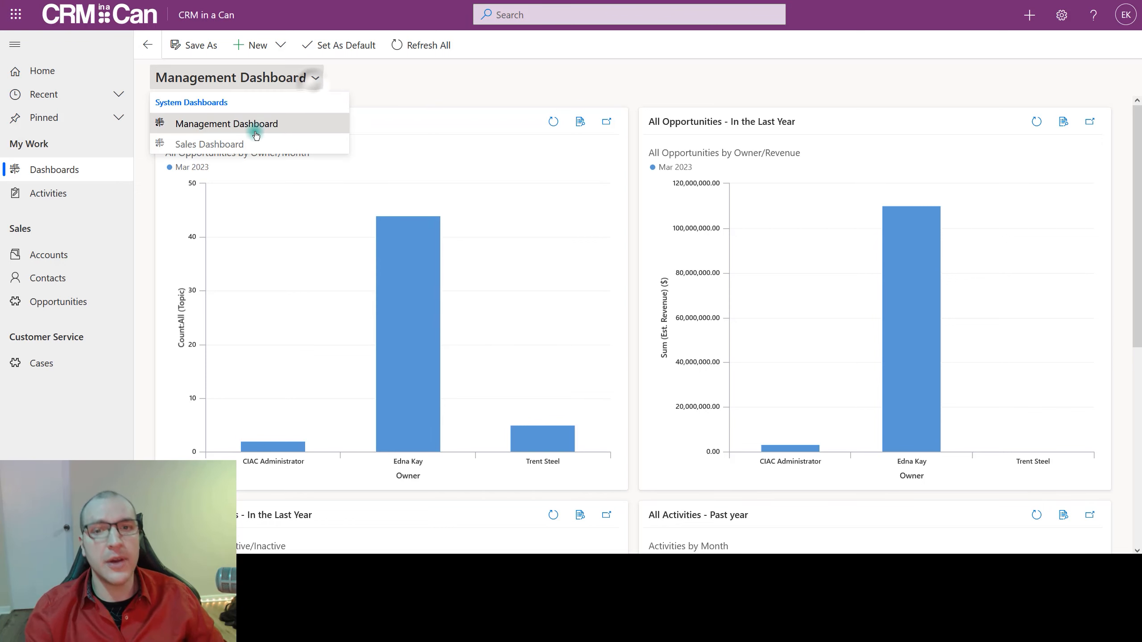
{"action": "left_click", "coordinate": [255, 143]}
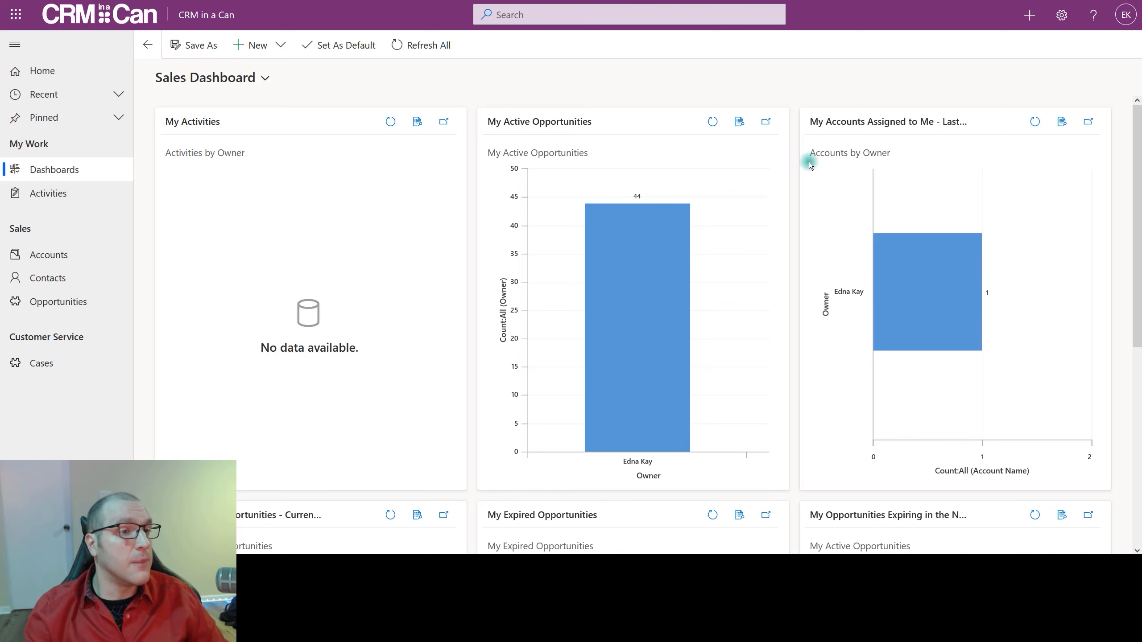
{"action": "scroll", "coordinate": [809, 165], "scroll_direction": "down", "scroll_amount": 5}
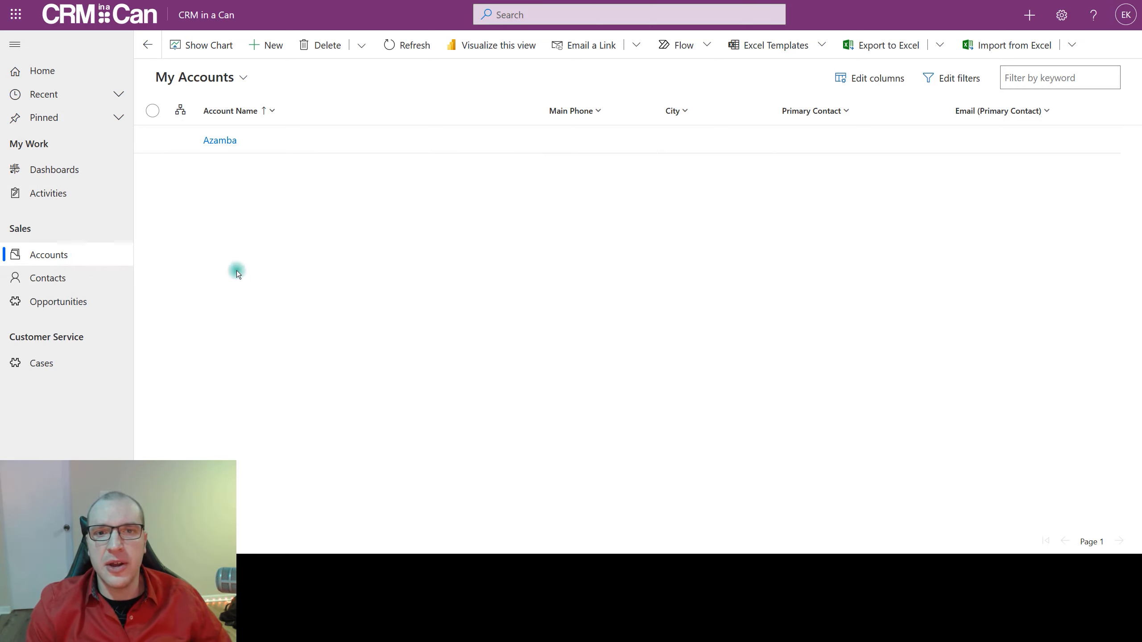
- Switch the accounts list to the All Accounts view
{"action": "left_click", "coordinate": [241, 79]}
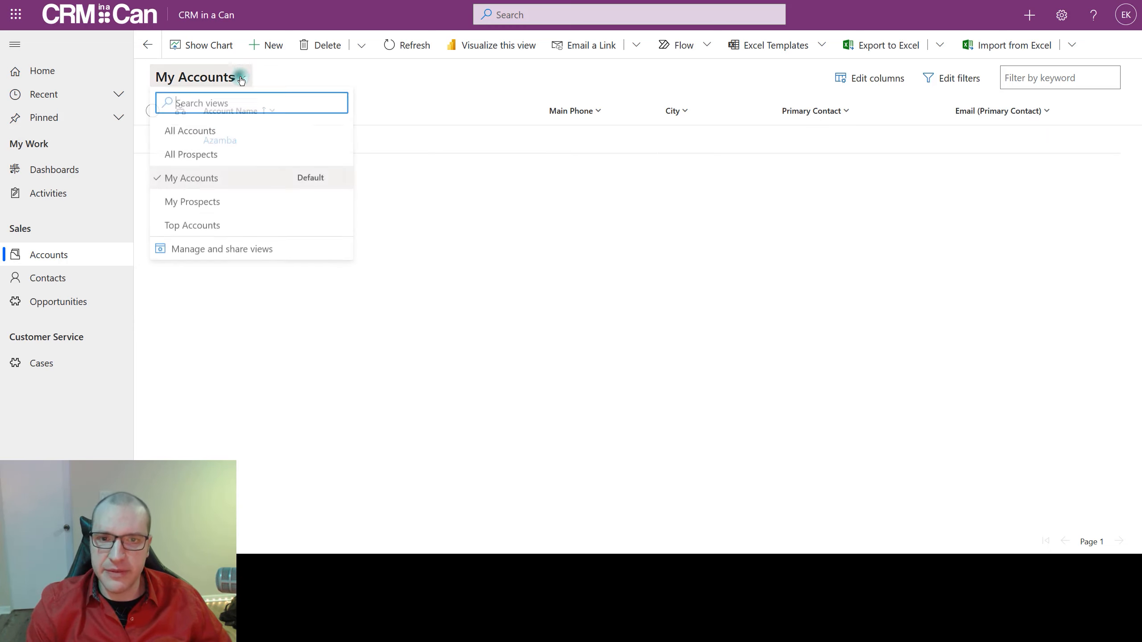
{"action": "left_click", "coordinate": [230, 141]}
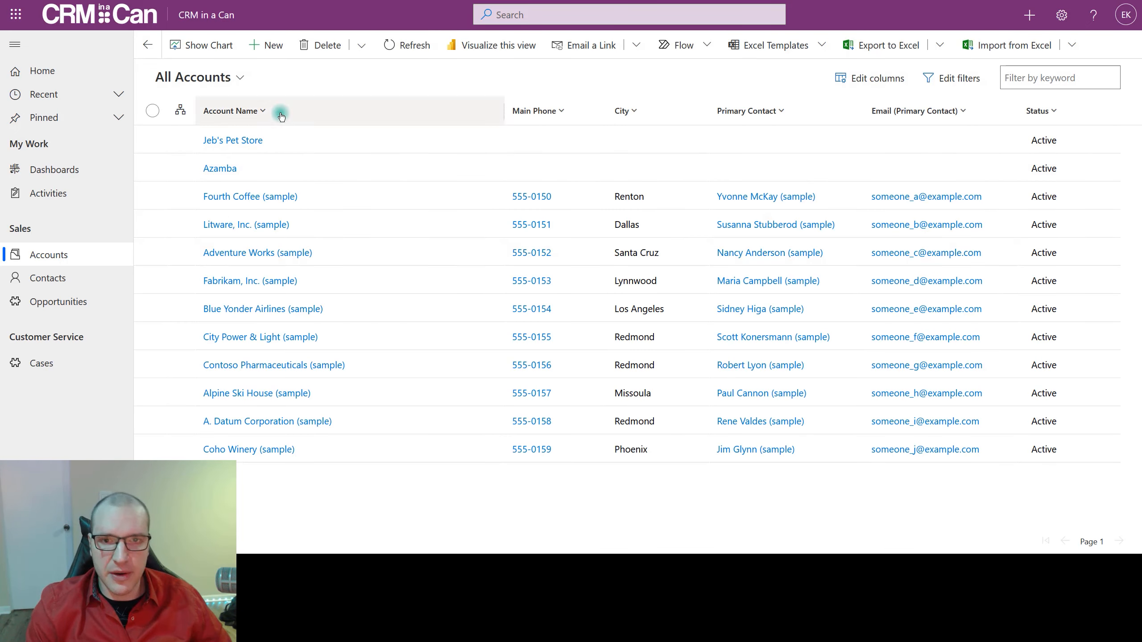
- Try the All Prospects view, return the list to All Accounts and check which other account views are available
{"action": "left_click", "coordinate": [228, 77]}
{"action": "left_click", "coordinate": [225, 158]}
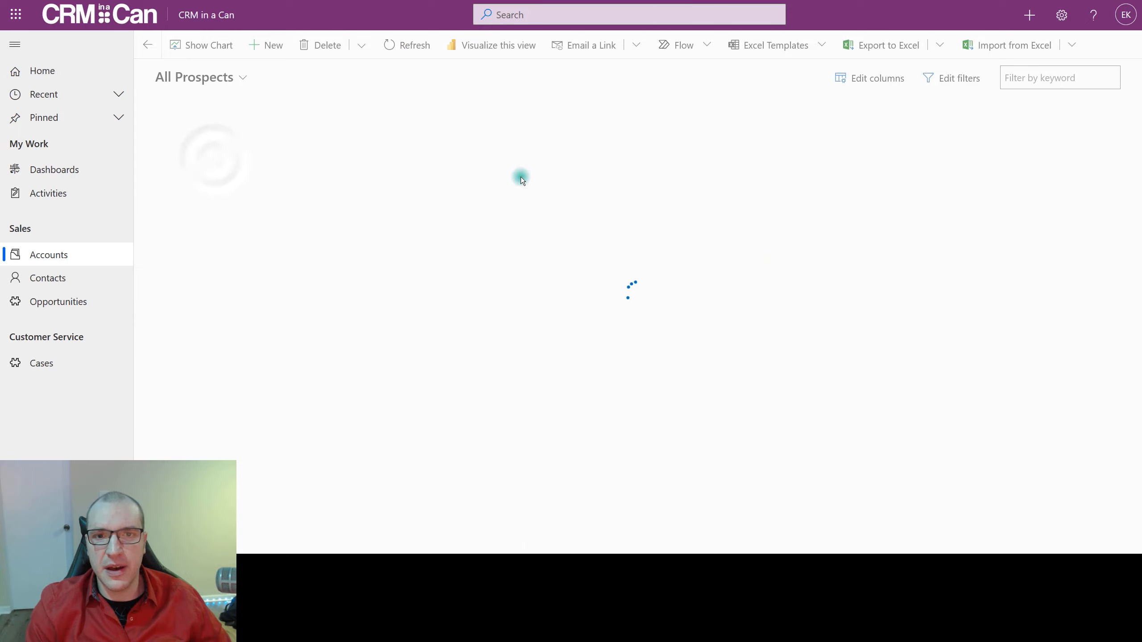
{"action": "left_click", "coordinate": [226, 78]}
{"action": "left_click", "coordinate": [230, 126]}
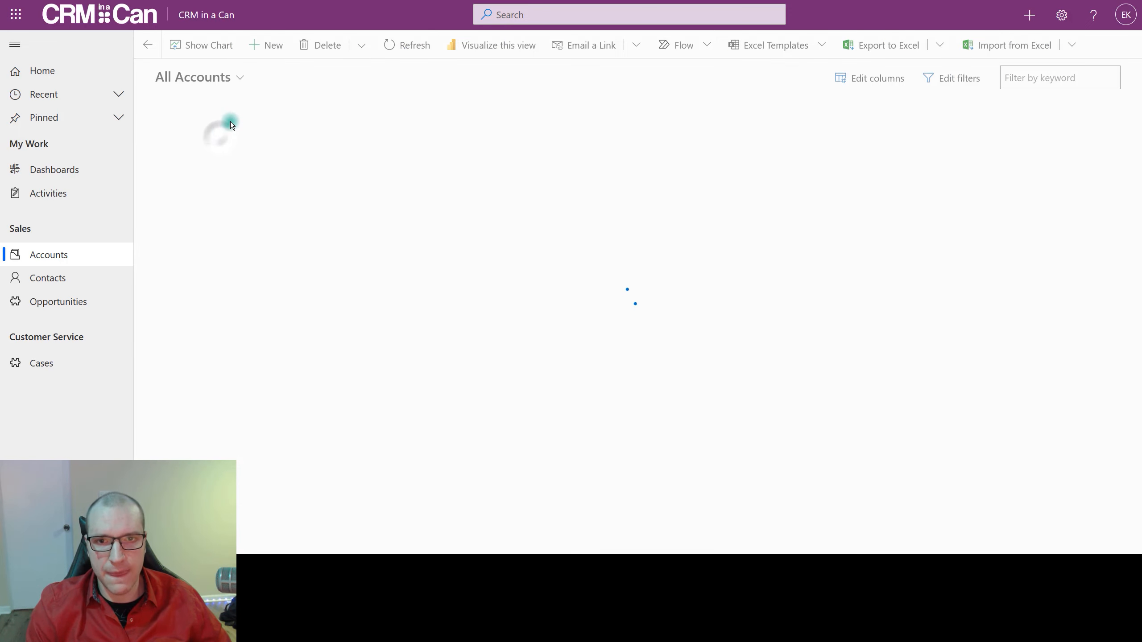
{"action": "left_click", "coordinate": [237, 81]}
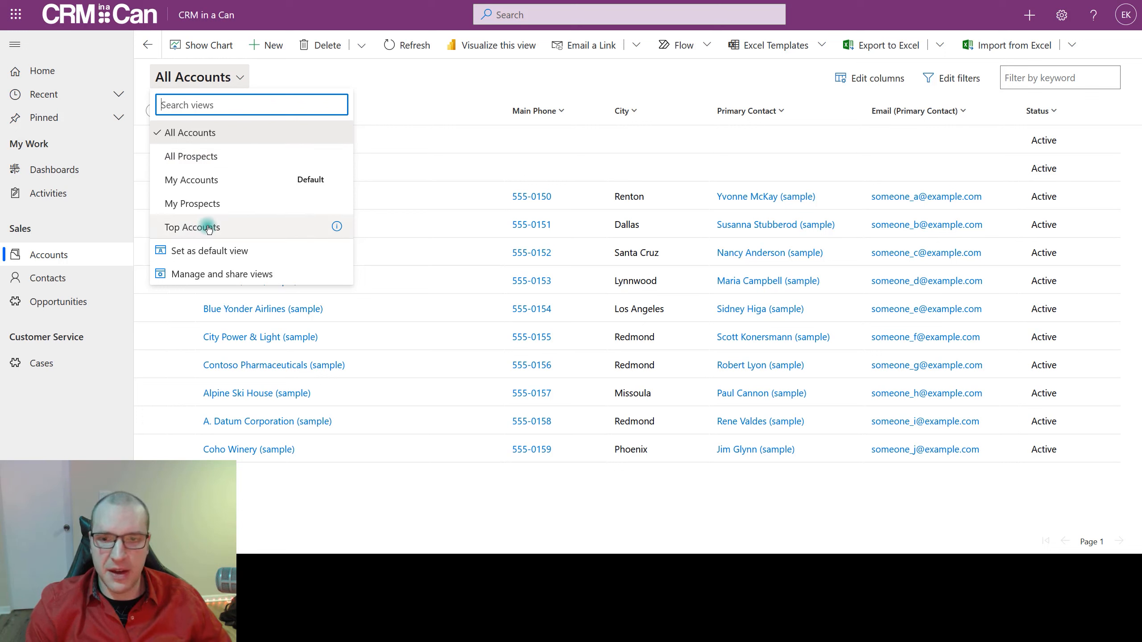
{"action": "left_click", "coordinate": [438, 82]}
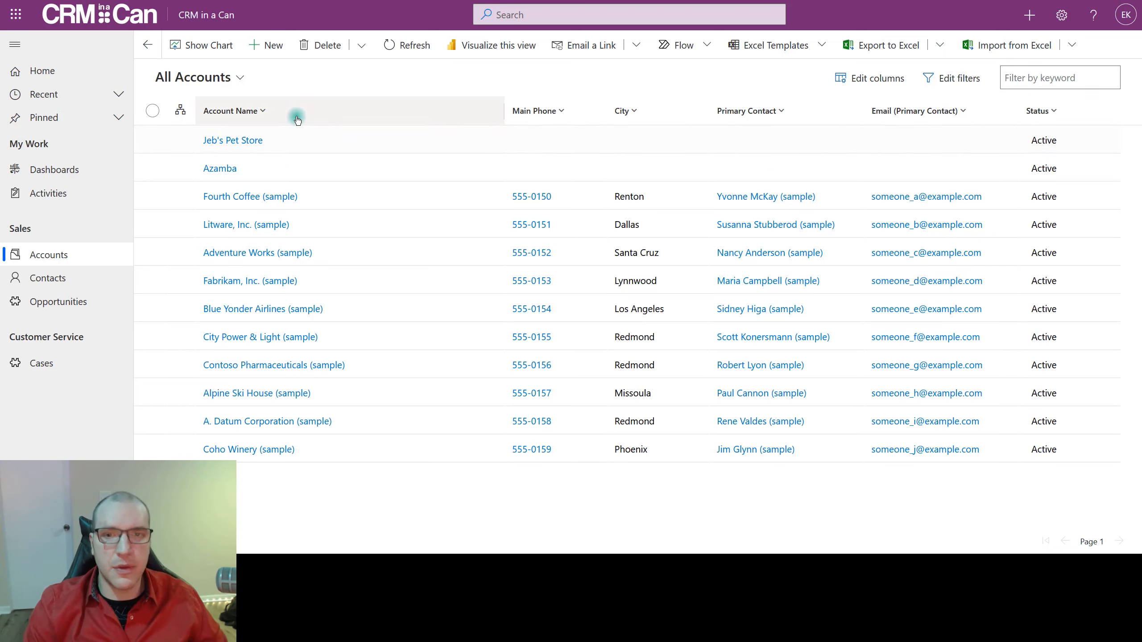
- Narrow the Account Name and Main Phone columns of the All Accounts list
{"action": "left_click_drag", "start_coordinate": [503, 107], "coordinate": [403, 108]}
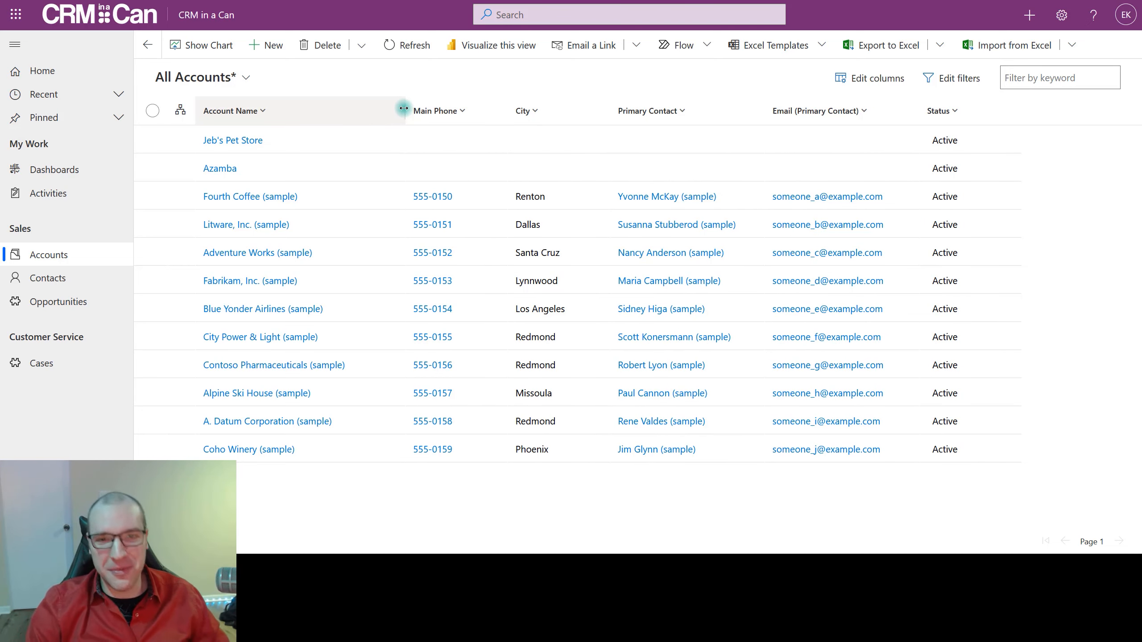
{"action": "left_click_drag", "start_coordinate": [404, 108], "coordinate": [416, 108]}
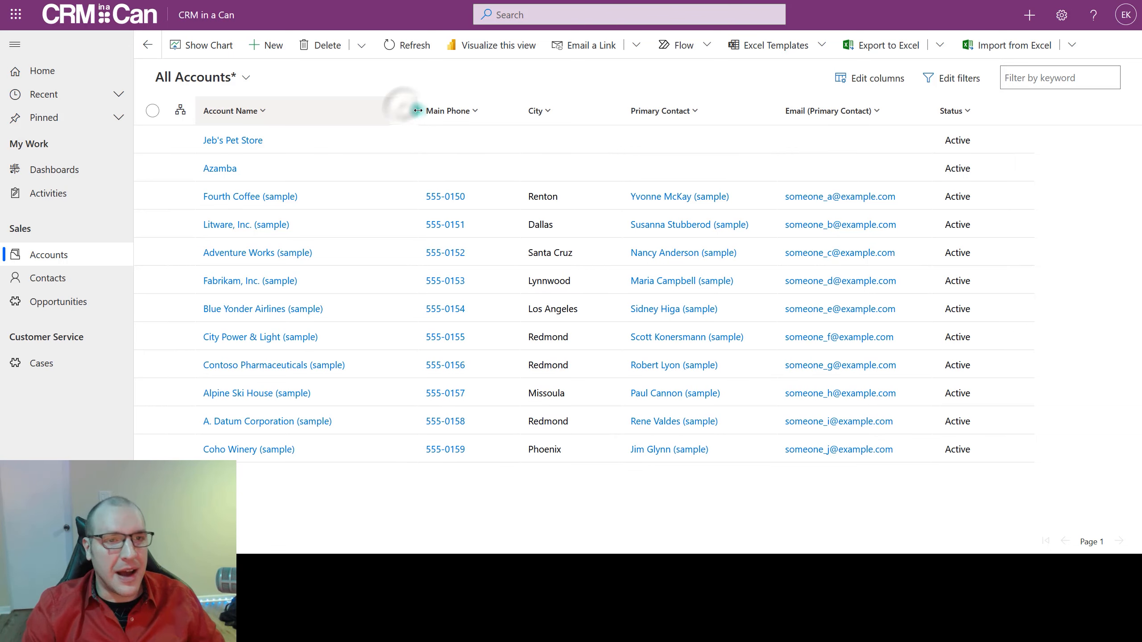
{"action": "mouse_move", "coordinate": [519, 111]}
{"action": "left_mouse_down"}
{"action": "mouse_move", "coordinate": [558, 110]}
{"action": "mouse_move", "coordinate": [488, 115]}
{"action": "mouse_move", "coordinate": [501, 116]}
{"action": "left_mouse_up"}
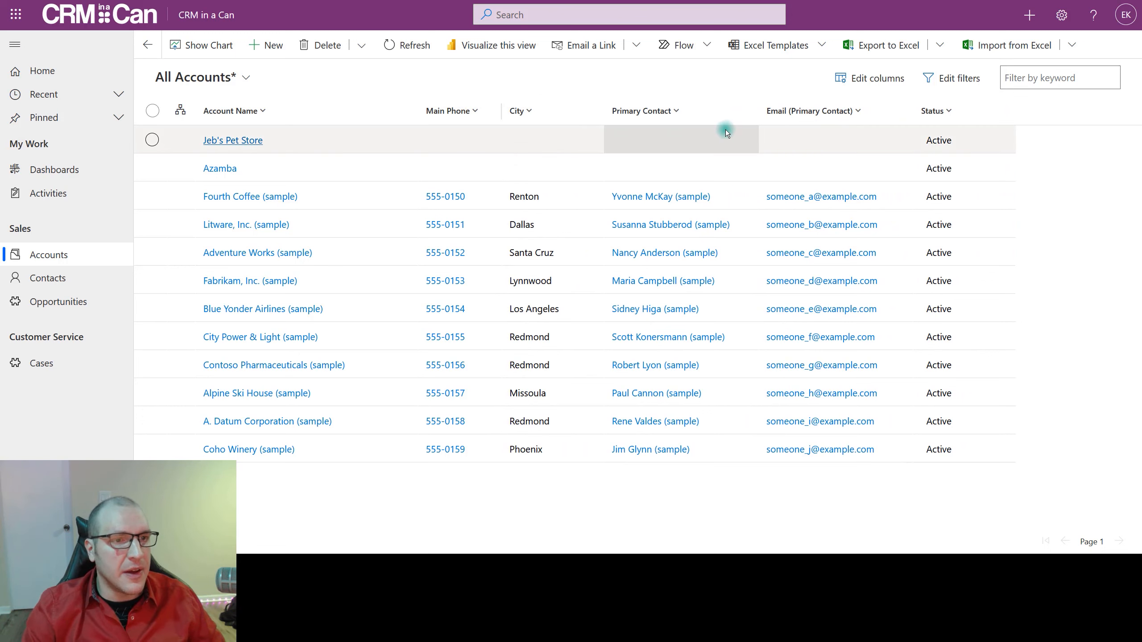
- Sort the accounts by Primary Contact, trying A to Z and finishing with Z to A
{"action": "left_click", "coordinate": [677, 112]}
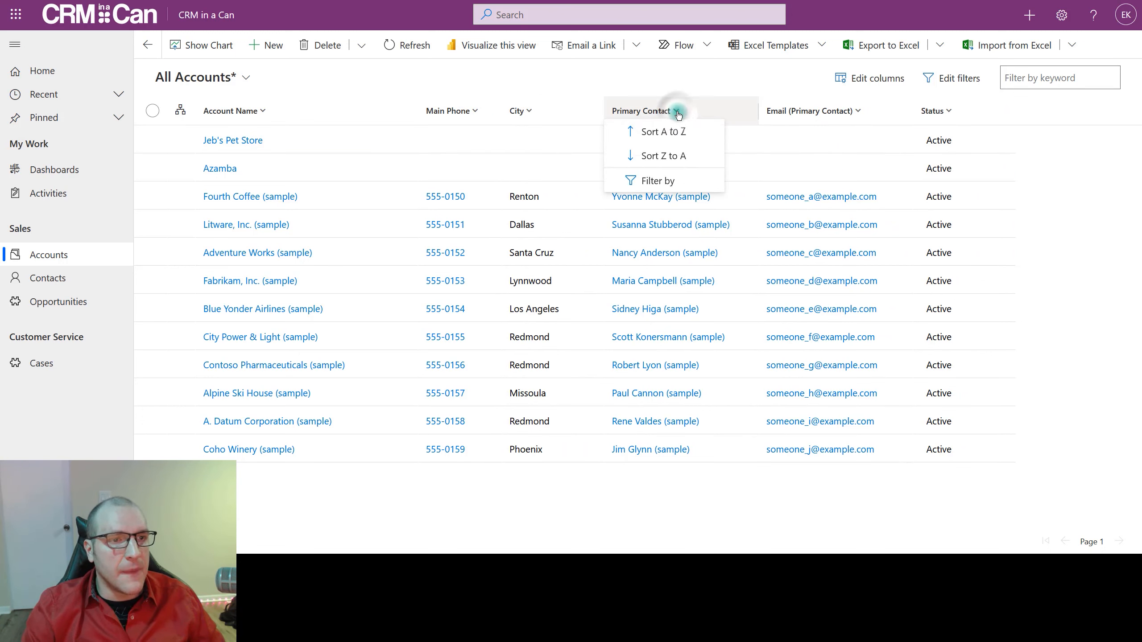
{"action": "left_click", "coordinate": [662, 133]}
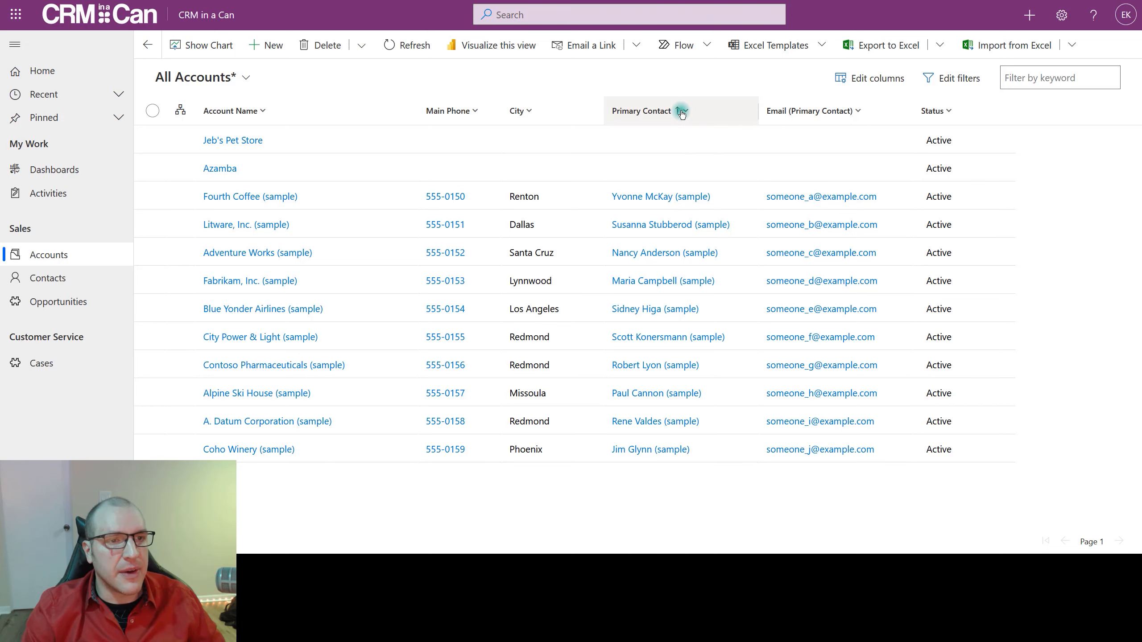
{"action": "left_click", "coordinate": [681, 112]}
{"action": "left_click", "coordinate": [661, 153]}
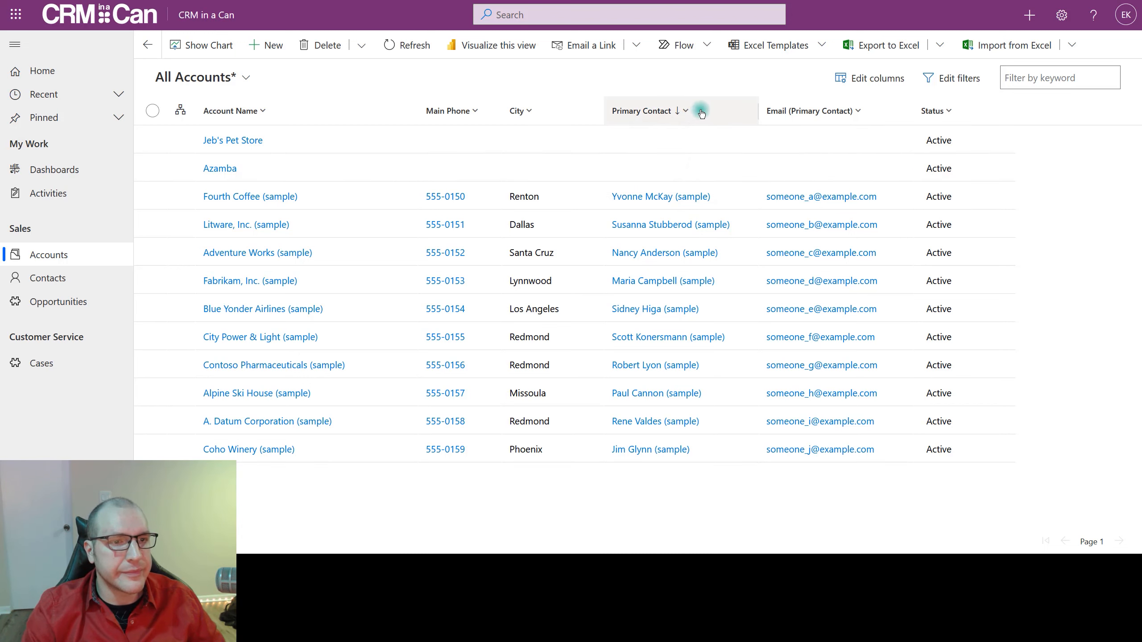
{"action": "left_click", "coordinate": [688, 114]}
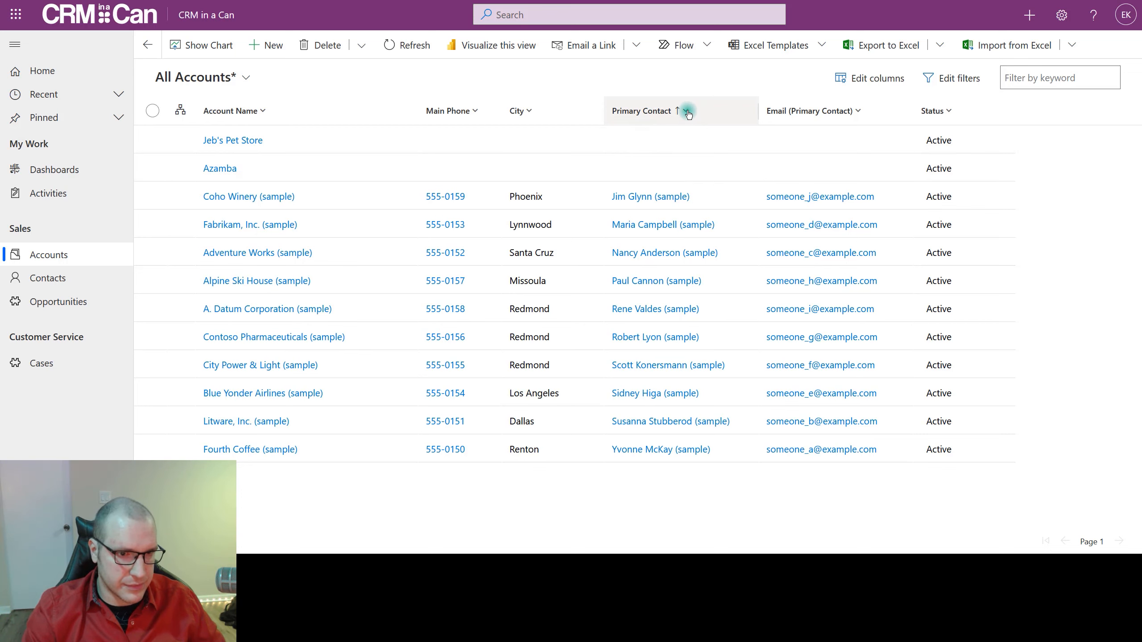
{"action": "left_click", "coordinate": [688, 114]}
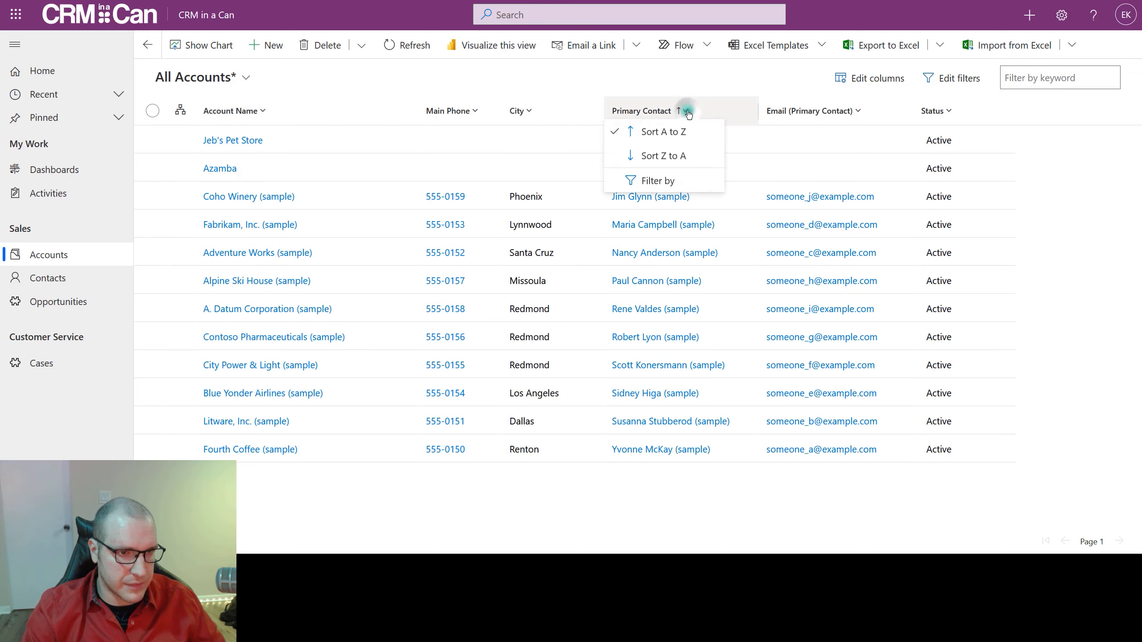
{"action": "left_click", "coordinate": [672, 154]}
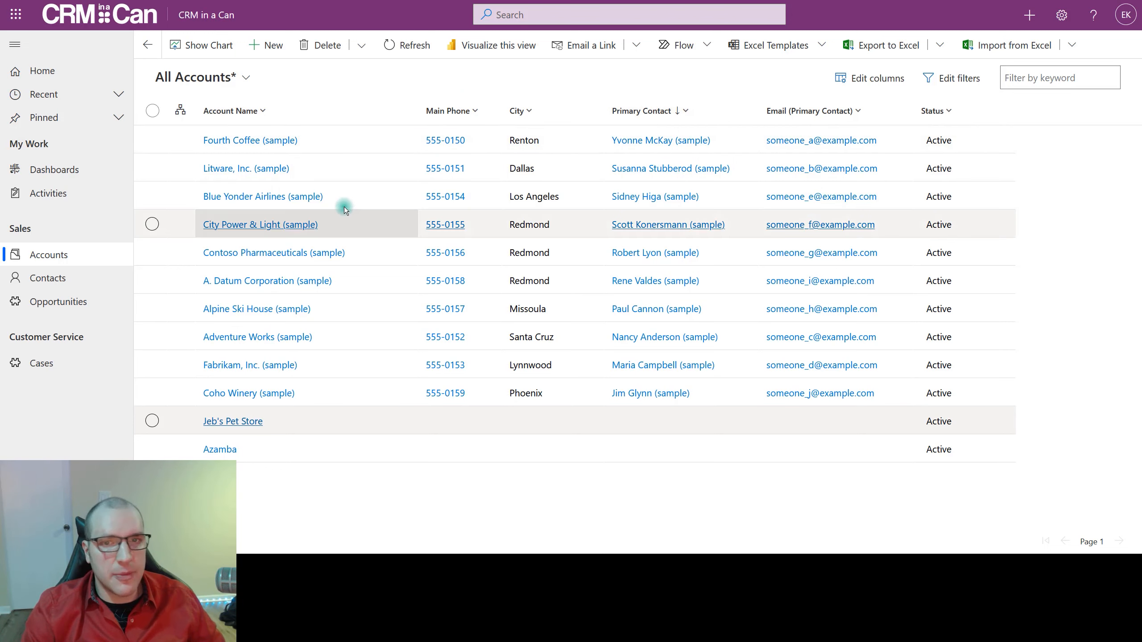
- Edit the columns of the All Accounts view and remove the City column
{"action": "left_click", "coordinate": [854, 90]}
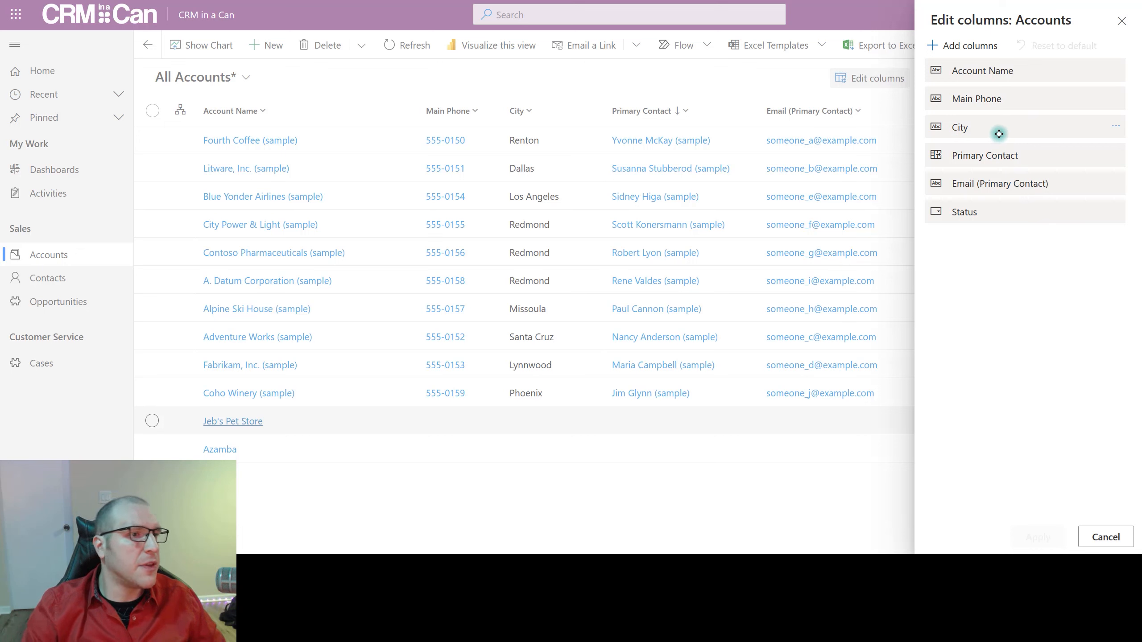
{"action": "left_click", "coordinate": [1115, 126]}
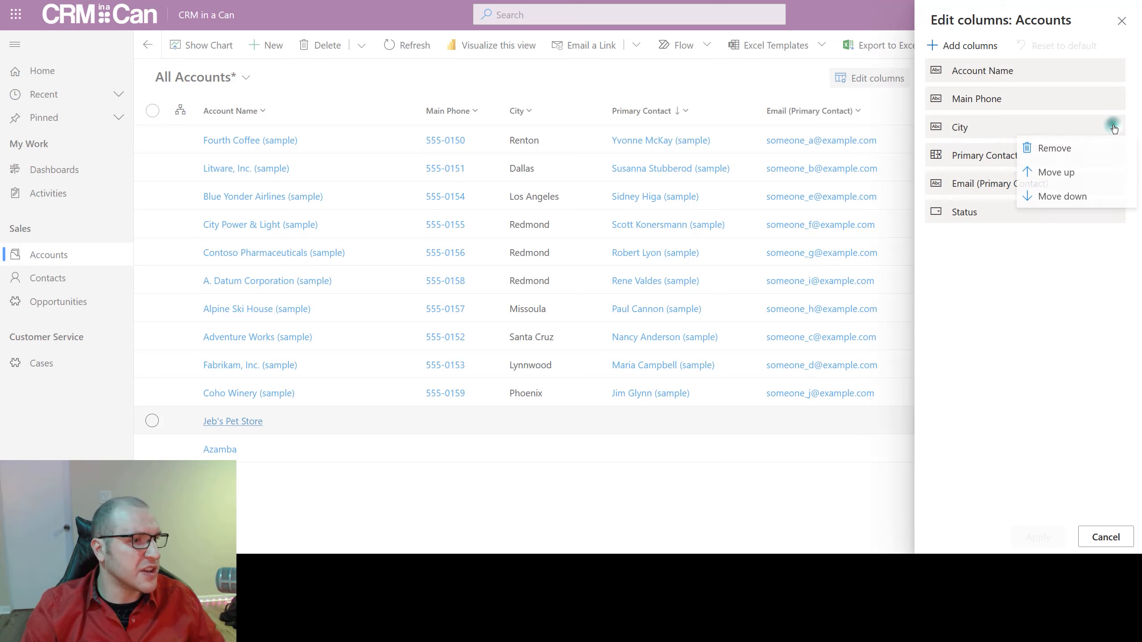
{"action": "left_click", "coordinate": [1055, 160]}
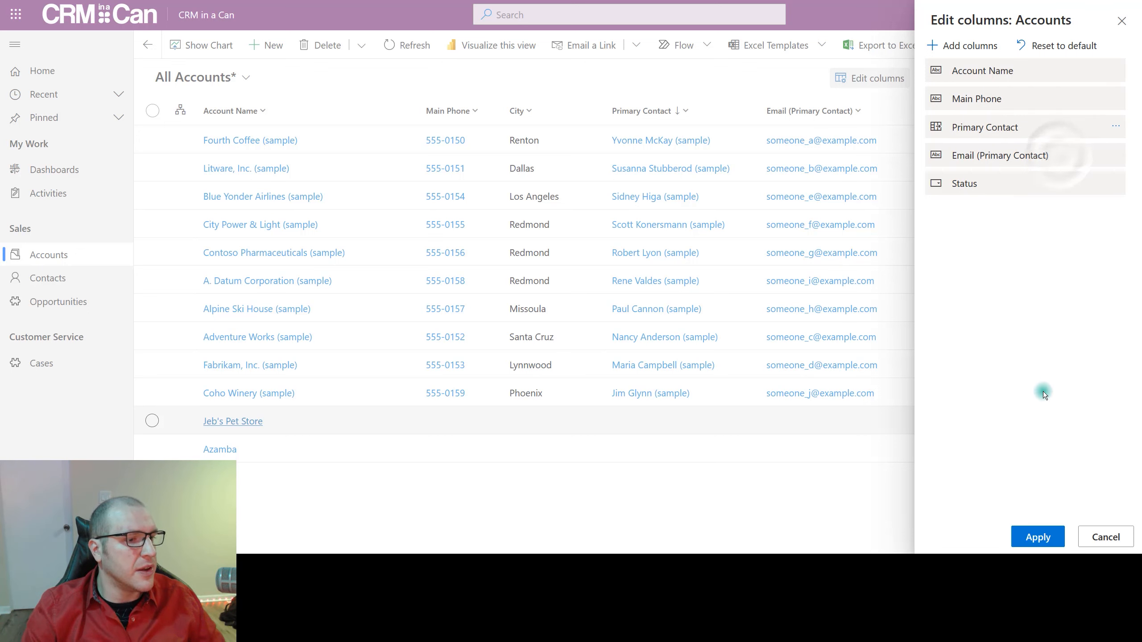
- Add the City column back to the view from the available Account columns
{"action": "left_click", "coordinate": [964, 50]}
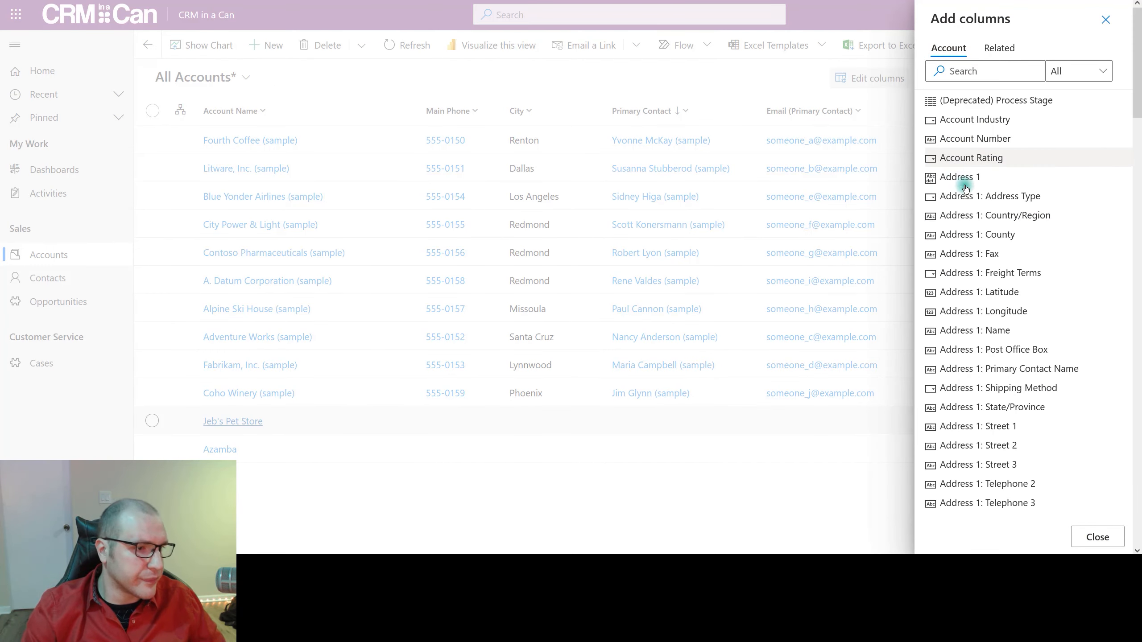
{"action": "scroll", "coordinate": [1028, 225], "scroll_direction": "down", "scroll_amount": 5}
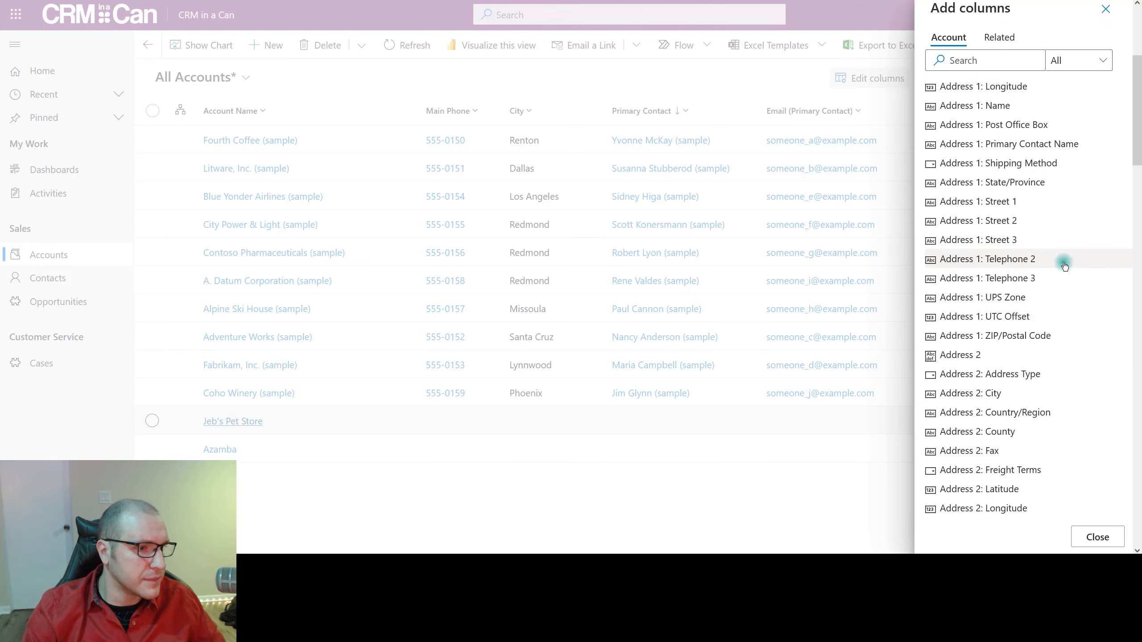
{"action": "scroll", "coordinate": [1065, 266], "scroll_direction": "up", "scroll_amount": 5}
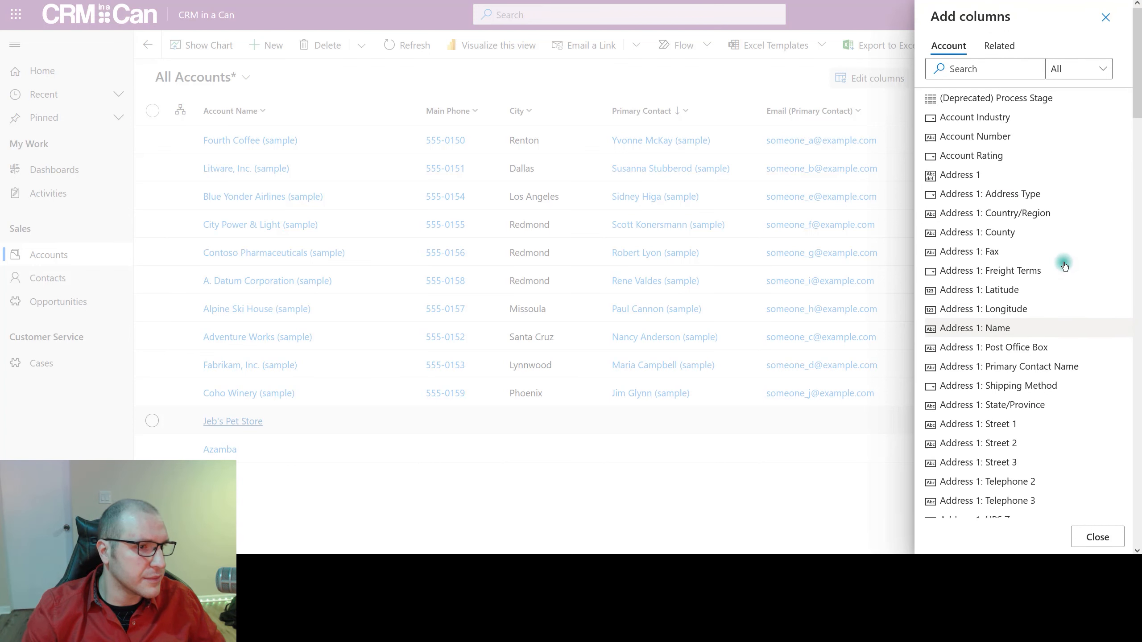
{"action": "scroll", "coordinate": [1064, 265], "scroll_direction": "down", "scroll_amount": 10}
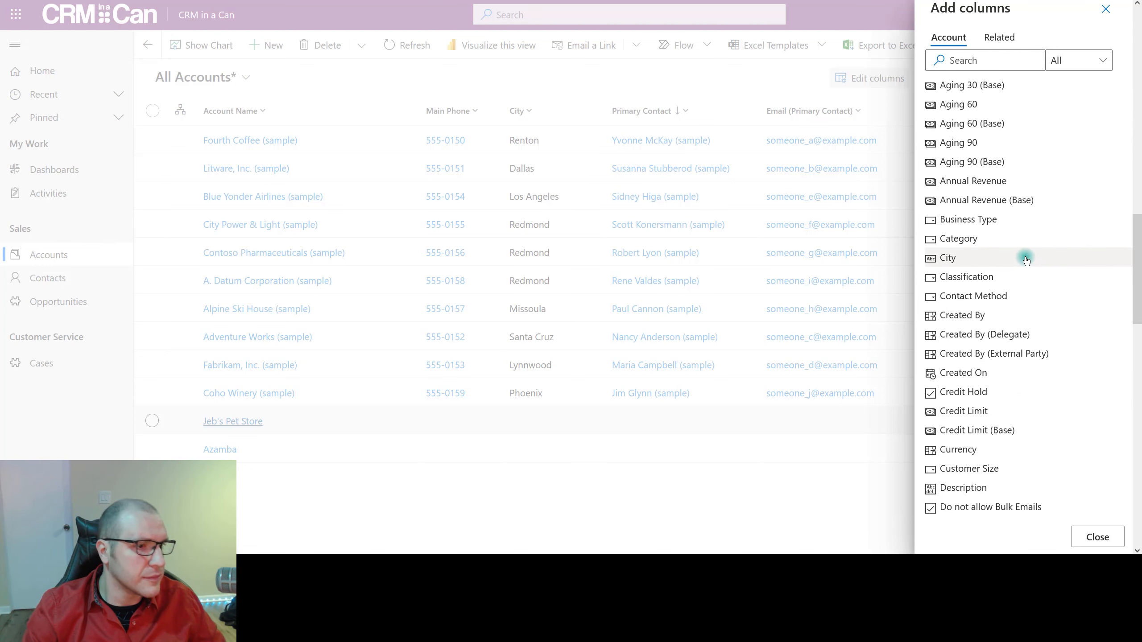
{"action": "left_click", "coordinate": [962, 258]}
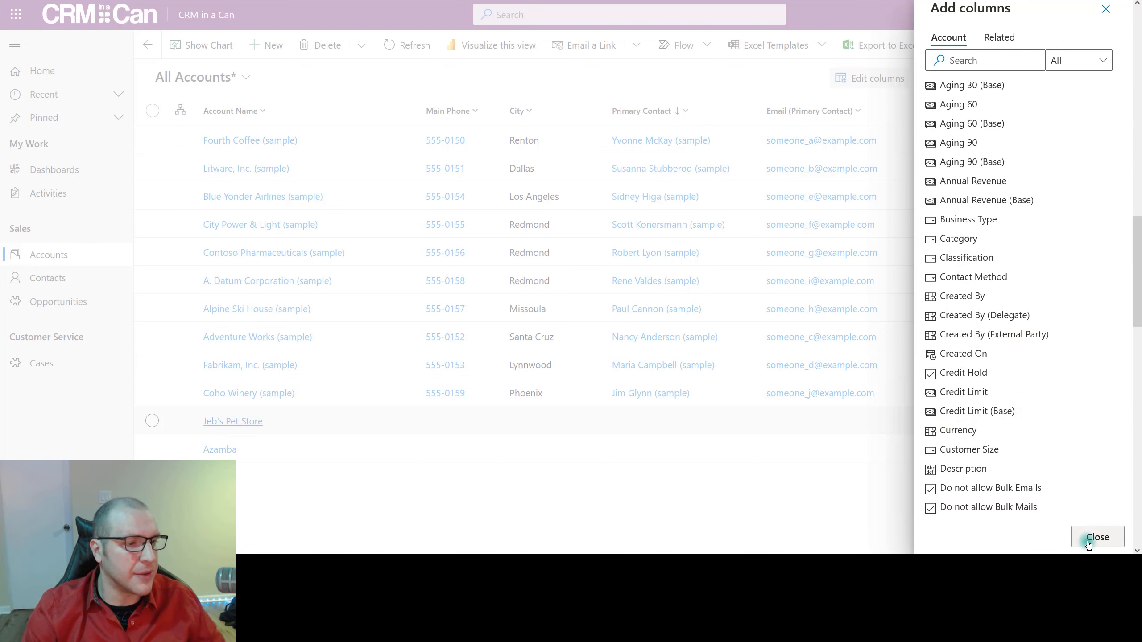
- Finish adding columns and apply the edited column list to the All Accounts view
{"action": "left_click", "coordinate": [1096, 537]}
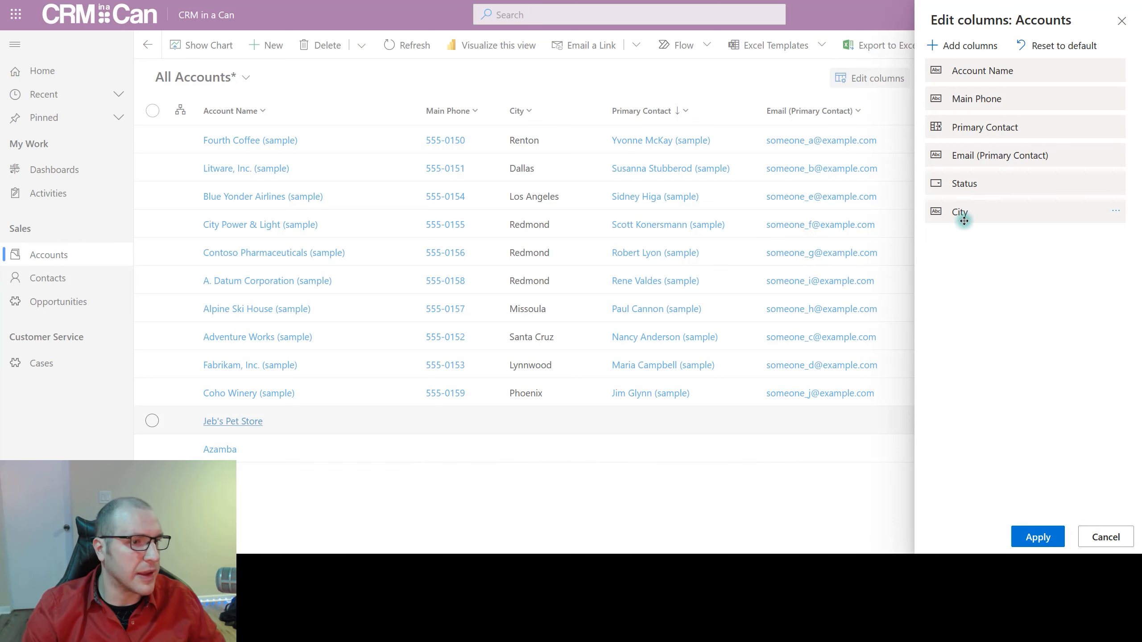
{"action": "left_click", "coordinate": [1037, 535]}
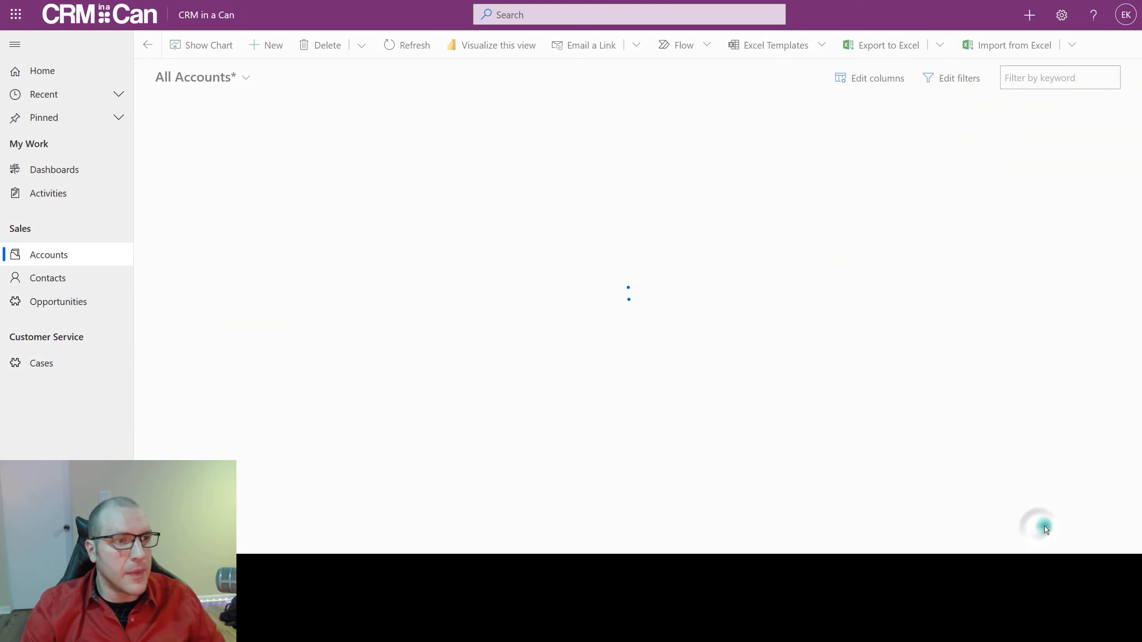
- Filter the All Accounts view to records whose Created On date falls in This year
{"action": "left_click", "coordinate": [955, 80]}
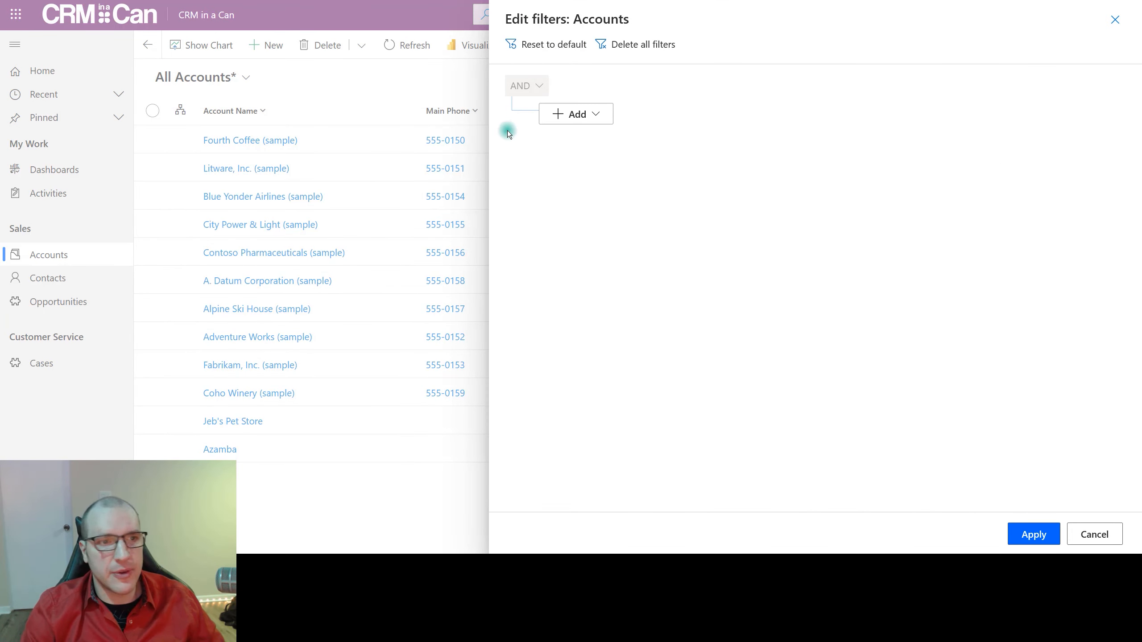
{"action": "left_click", "coordinate": [597, 115]}
{"action": "left_click", "coordinate": [587, 136]}
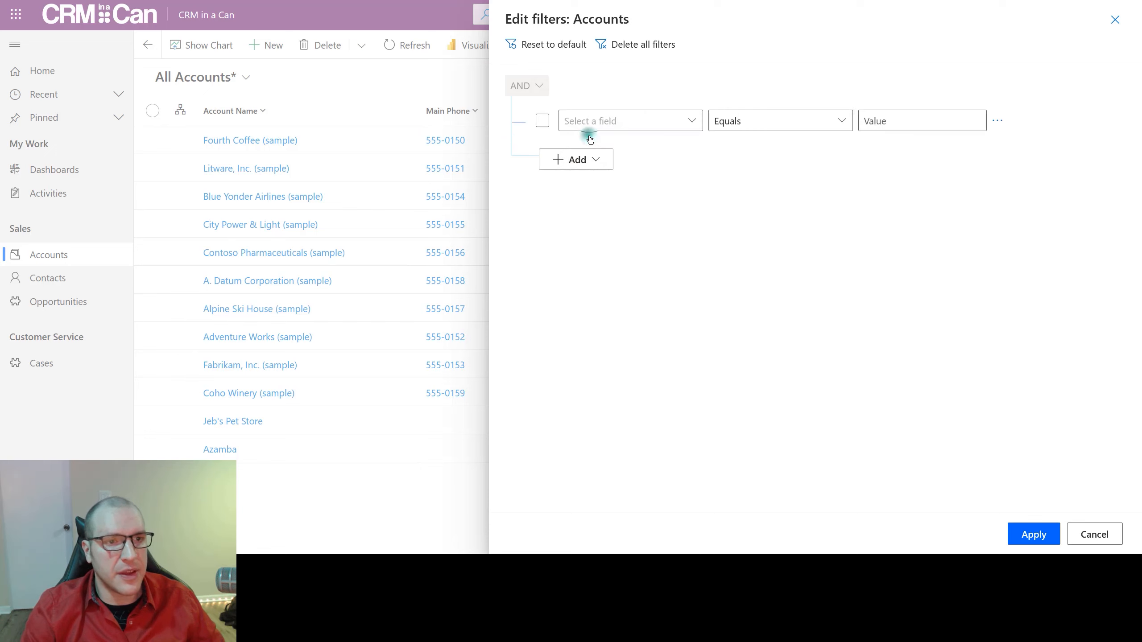
{"action": "left_click", "coordinate": [689, 122]}
{"action": "scroll", "coordinate": [762, 225], "scroll_direction": "down", "scroll_amount": 5}
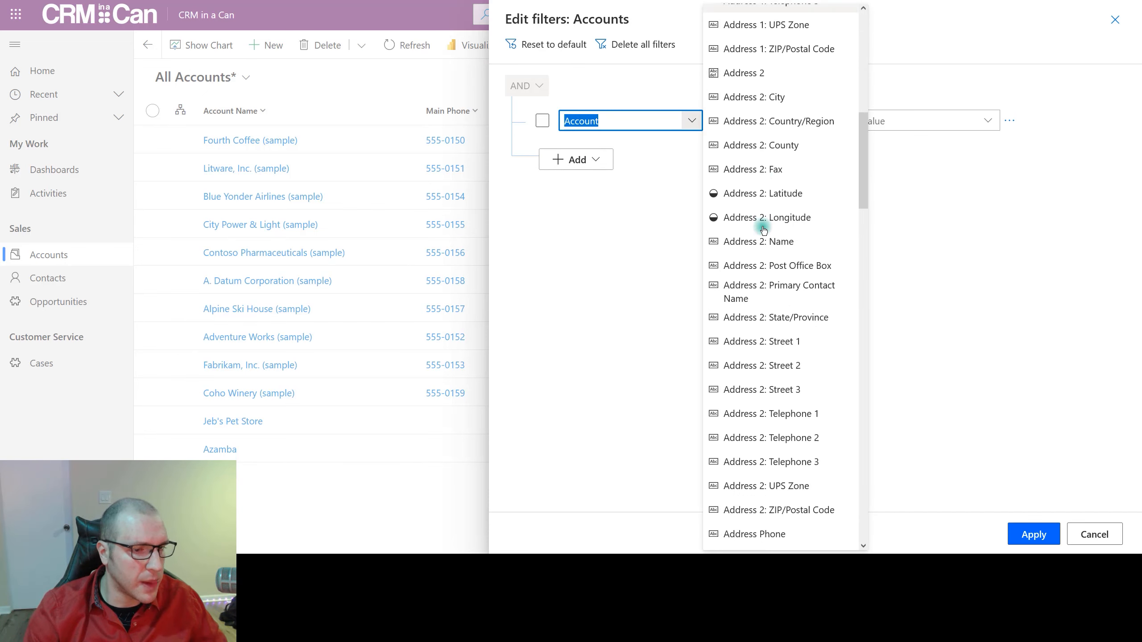
{"action": "scroll", "coordinate": [763, 230], "scroll_direction": "down", "scroll_amount": 5}
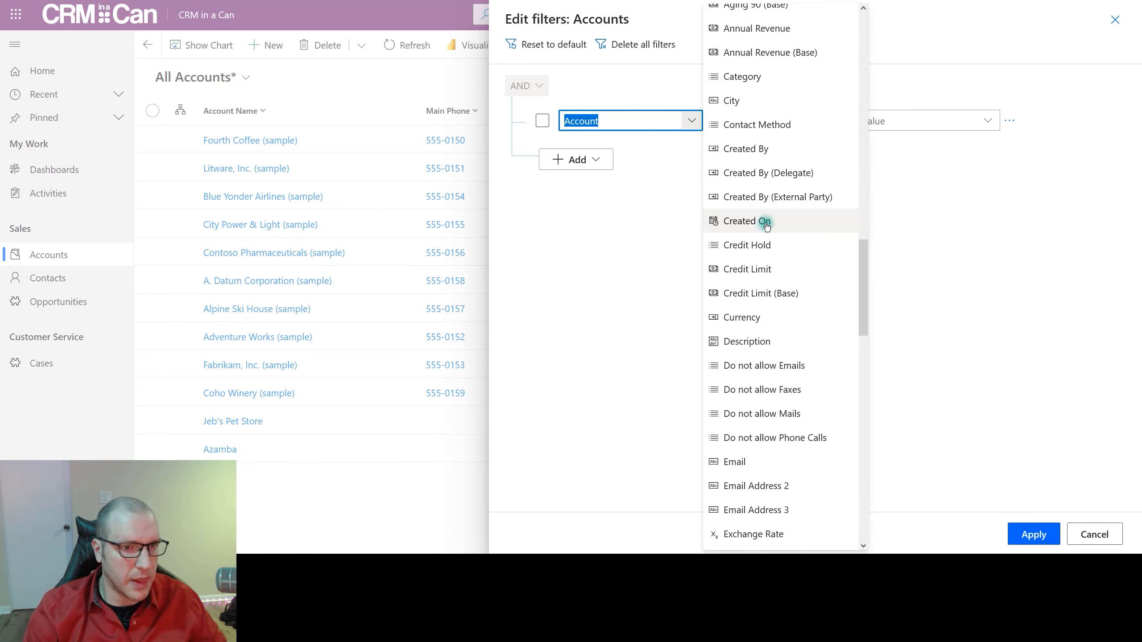
{"action": "left_click", "coordinate": [765, 223]}
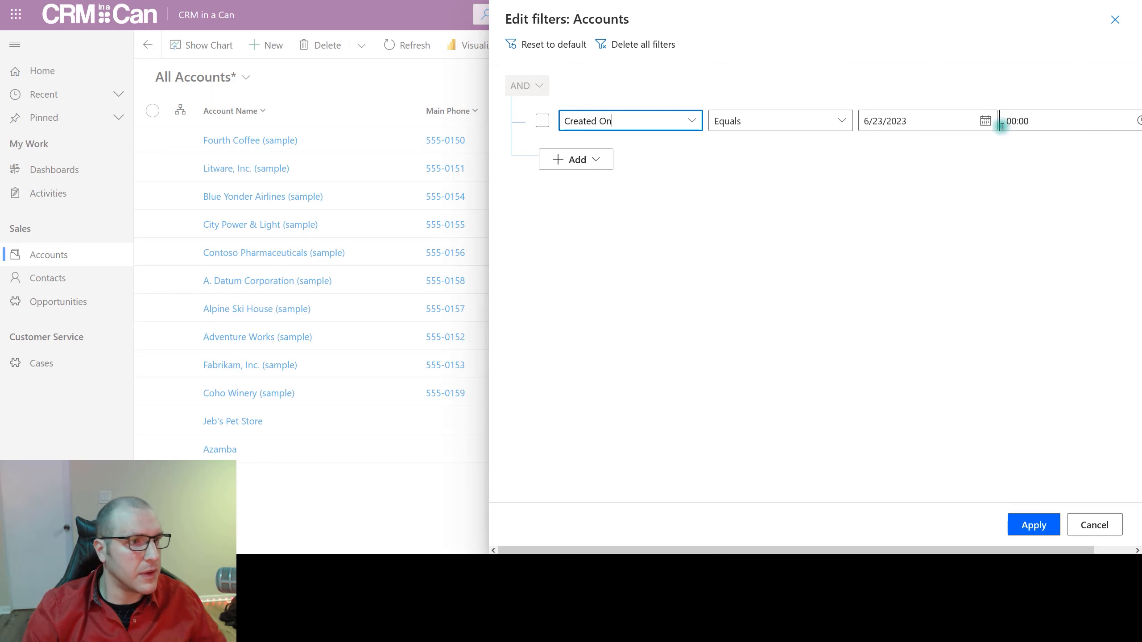
{"action": "left_click", "coordinate": [842, 121]}
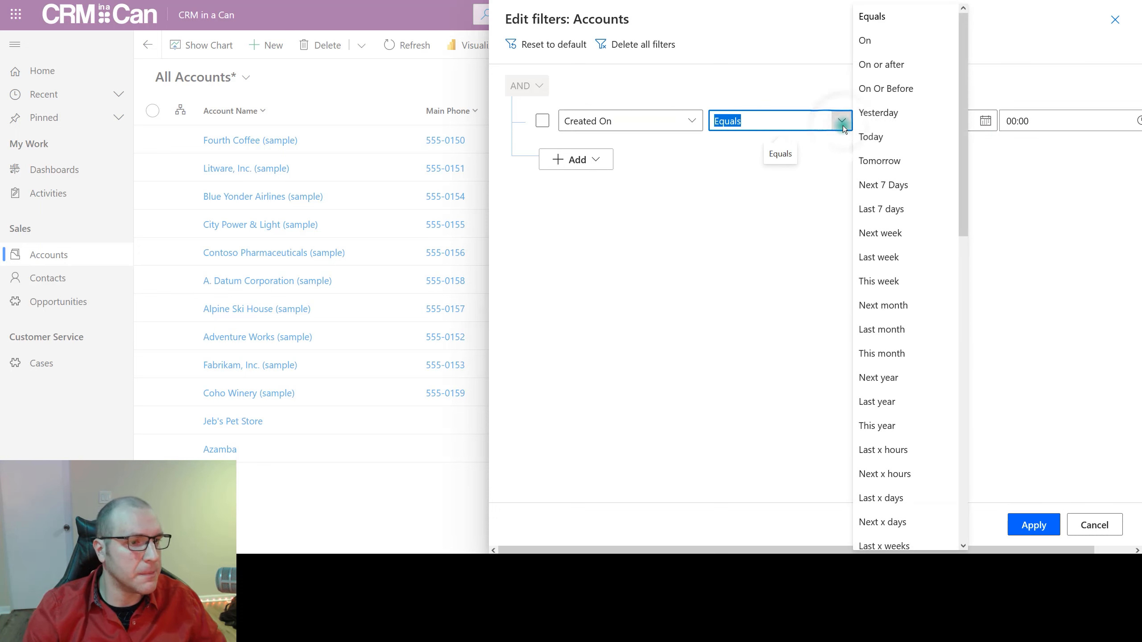
{"action": "left_click", "coordinate": [876, 426]}
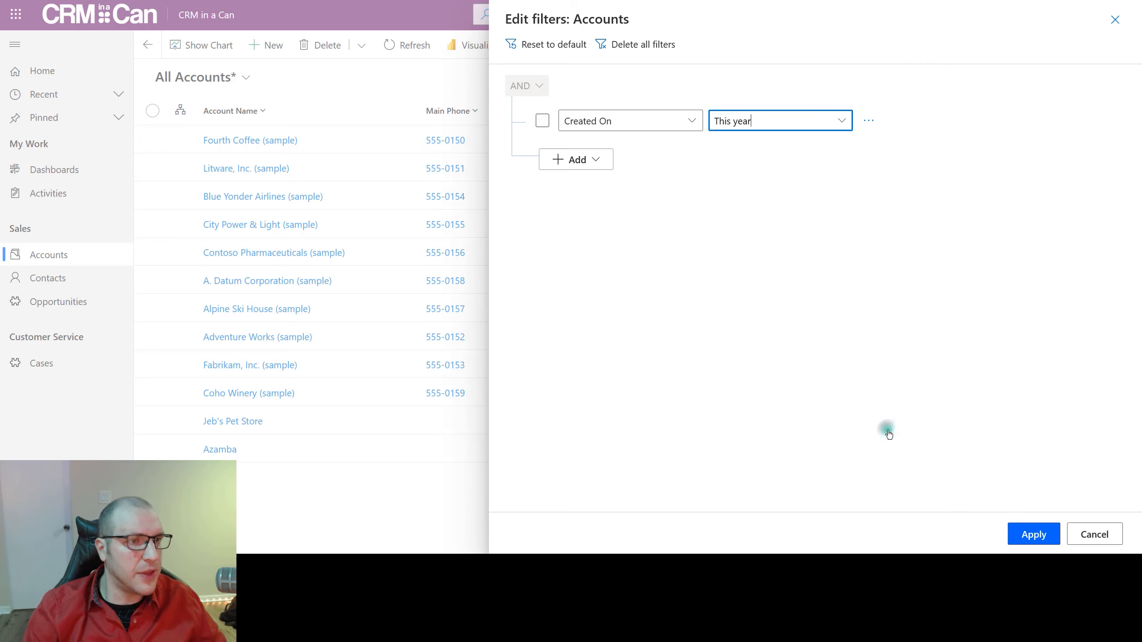
{"action": "left_click", "coordinate": [1025, 536]}
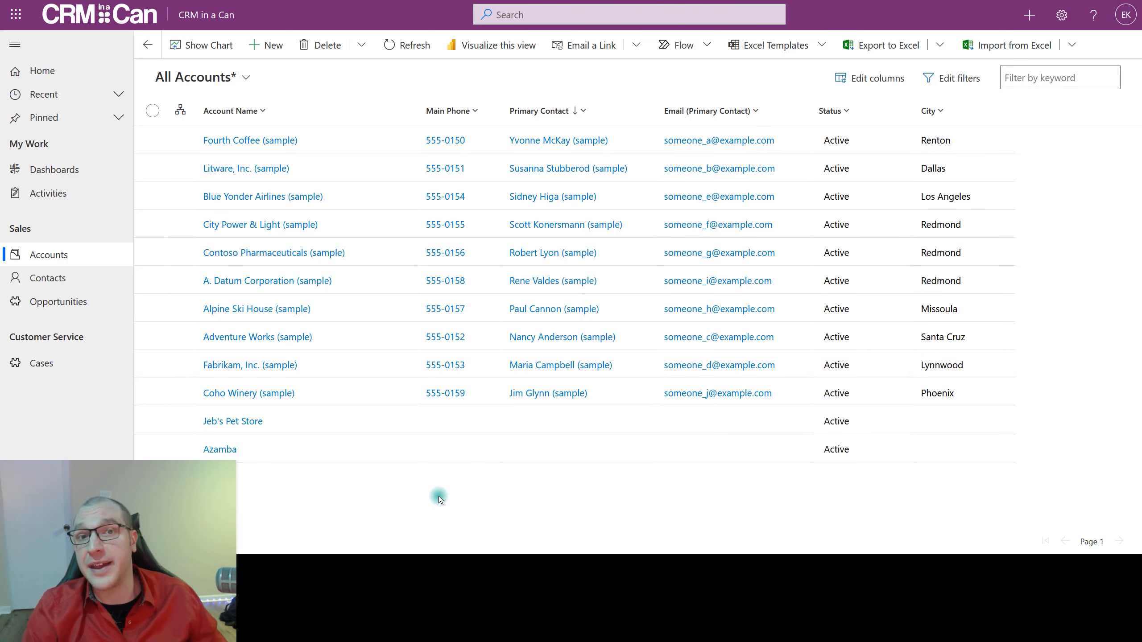
{"action": "left_click", "coordinate": [1035, 77]}
{"action": "left_click", "coordinate": [414, 80]}
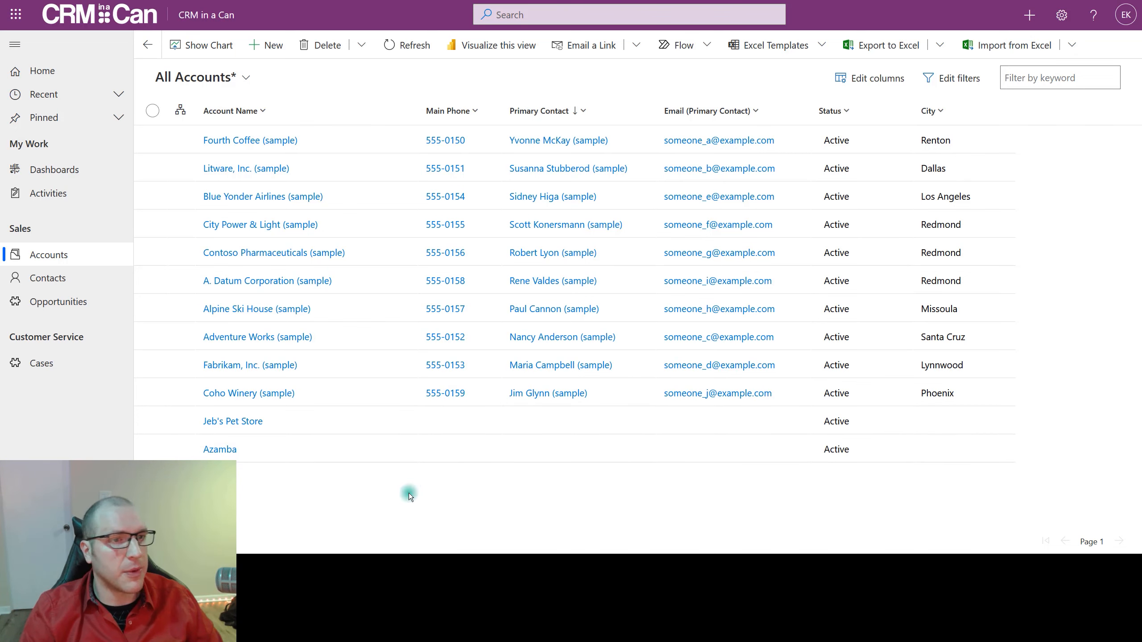
- Switch to the My Accounts view and open the Azamba account record
{"action": "left_click", "coordinate": [250, 81]}
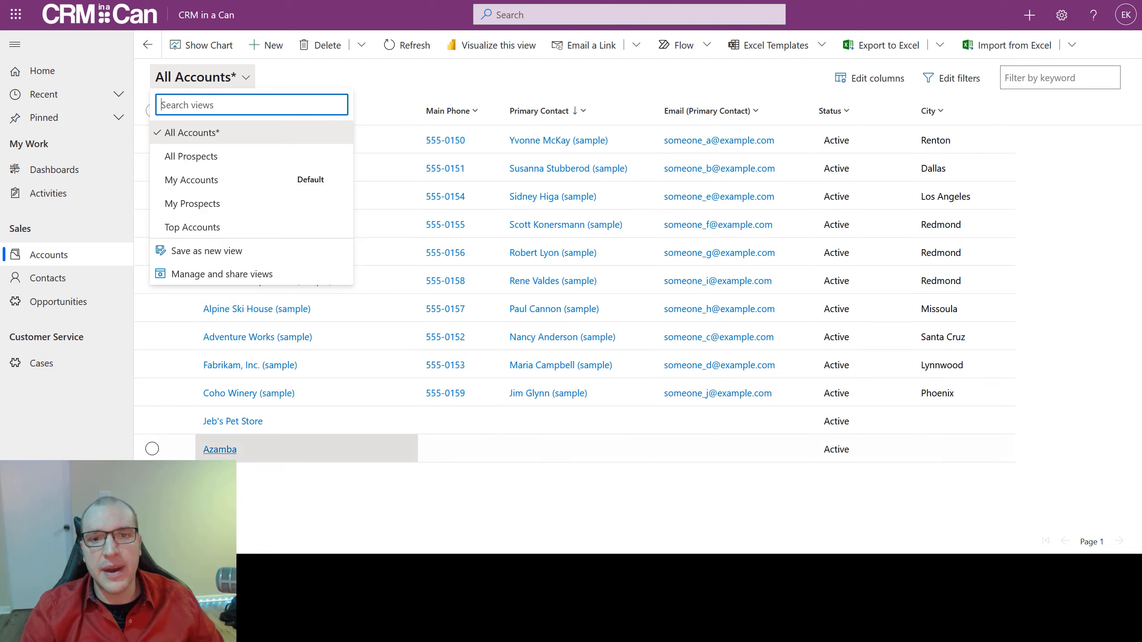
{"action": "left_click", "coordinate": [216, 182]}
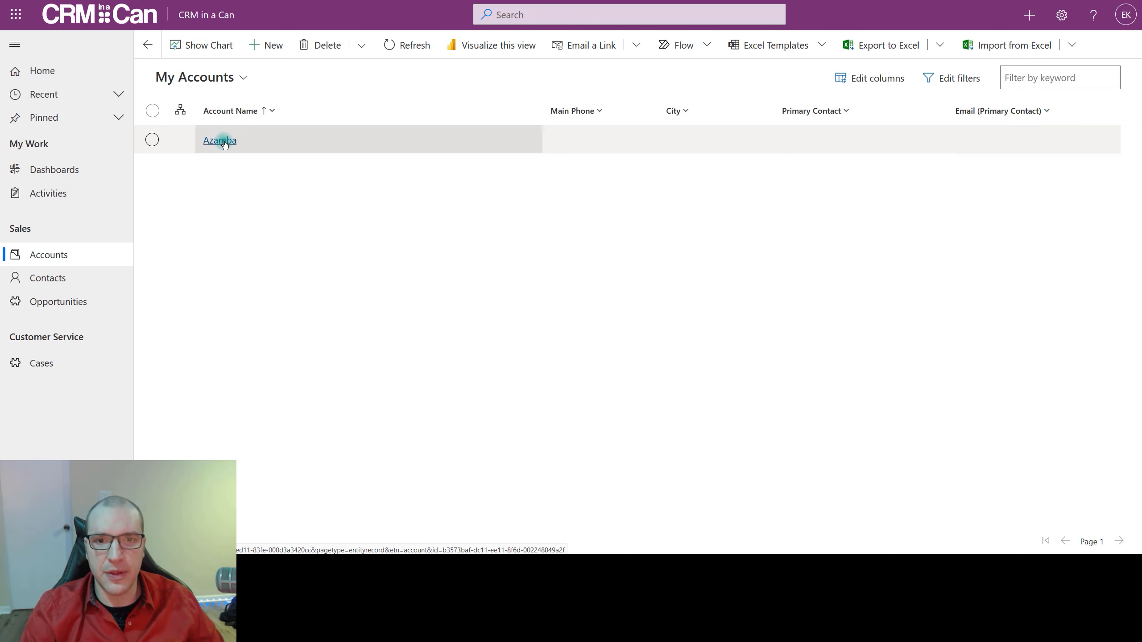
{"action": "left_click", "coordinate": [223, 142]}
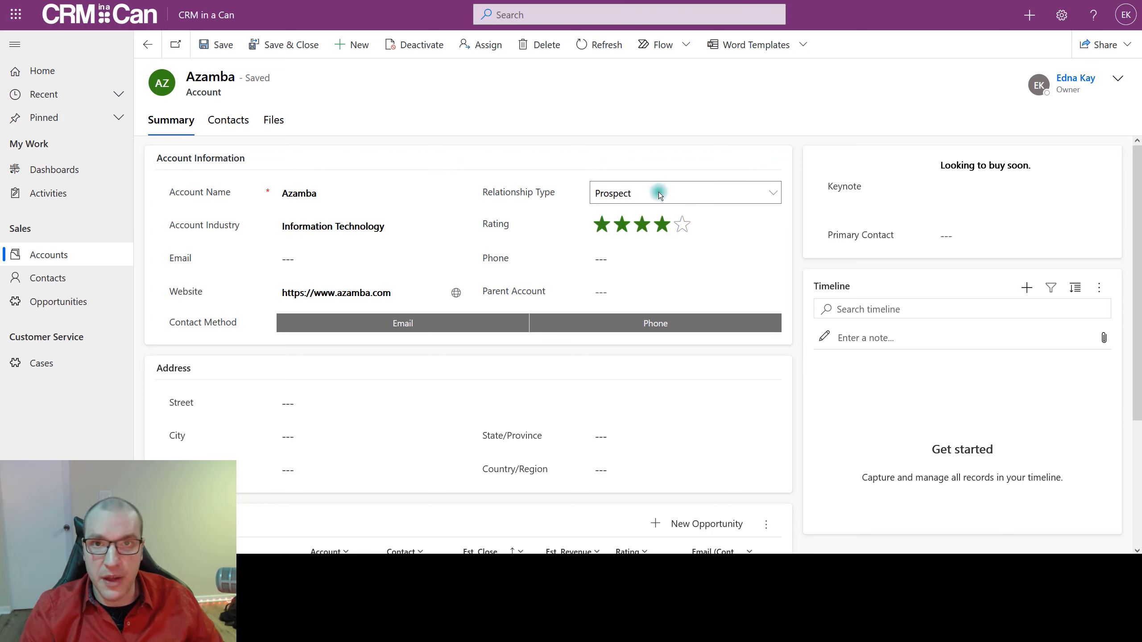
- Examine the Relationship Type options and the Keynote field of the Azamba account
{"action": "left_click", "coordinate": [659, 194]}
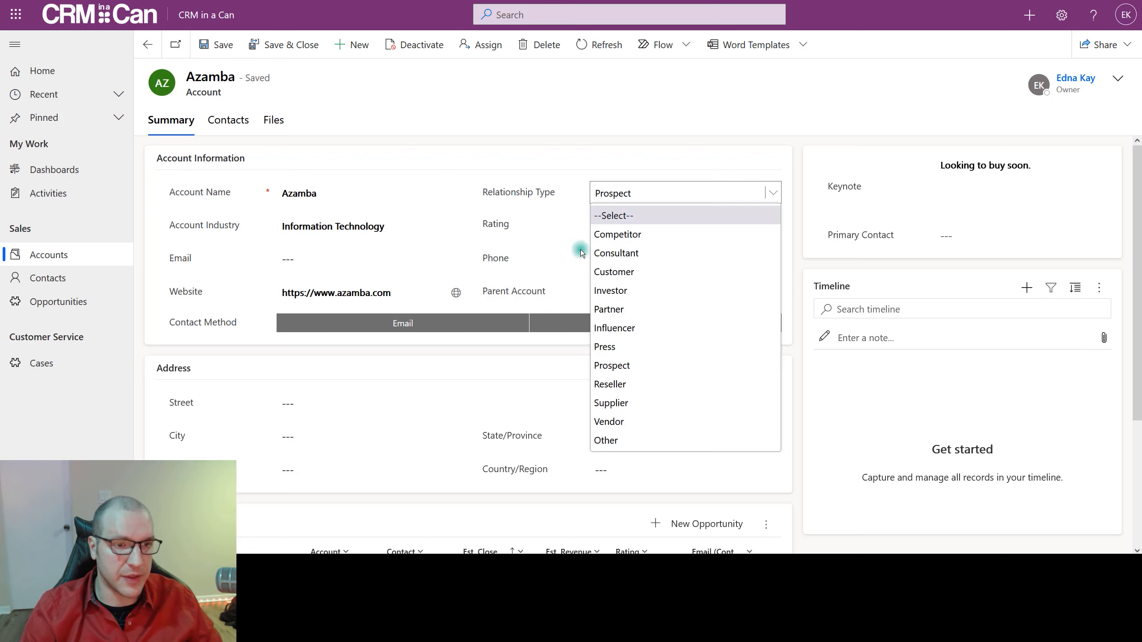
{"action": "left_click", "coordinate": [495, 147]}
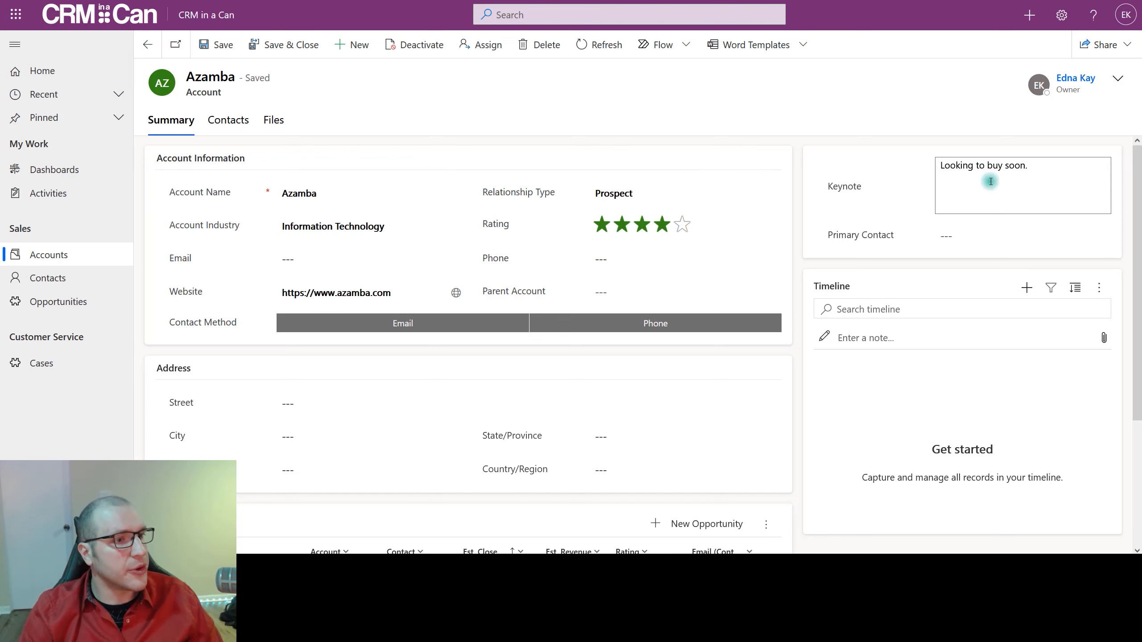
{"action": "left_click", "coordinate": [1047, 168]}
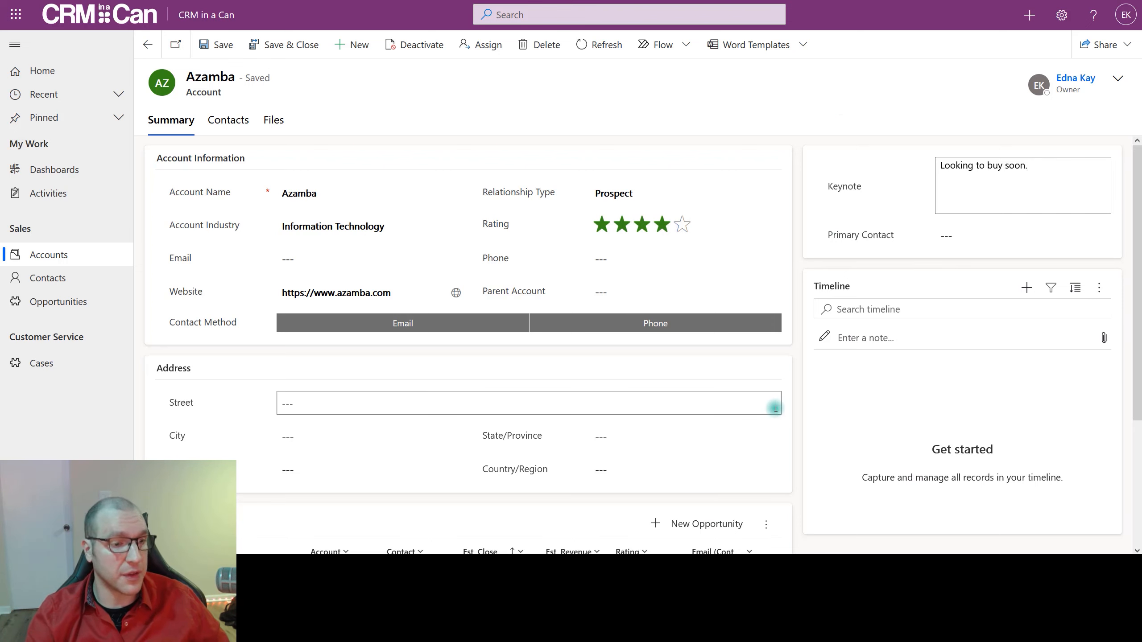
- Add a note titled "Touch base soon" to the Azamba account's timeline
{"action": "left_click", "coordinate": [884, 341]}
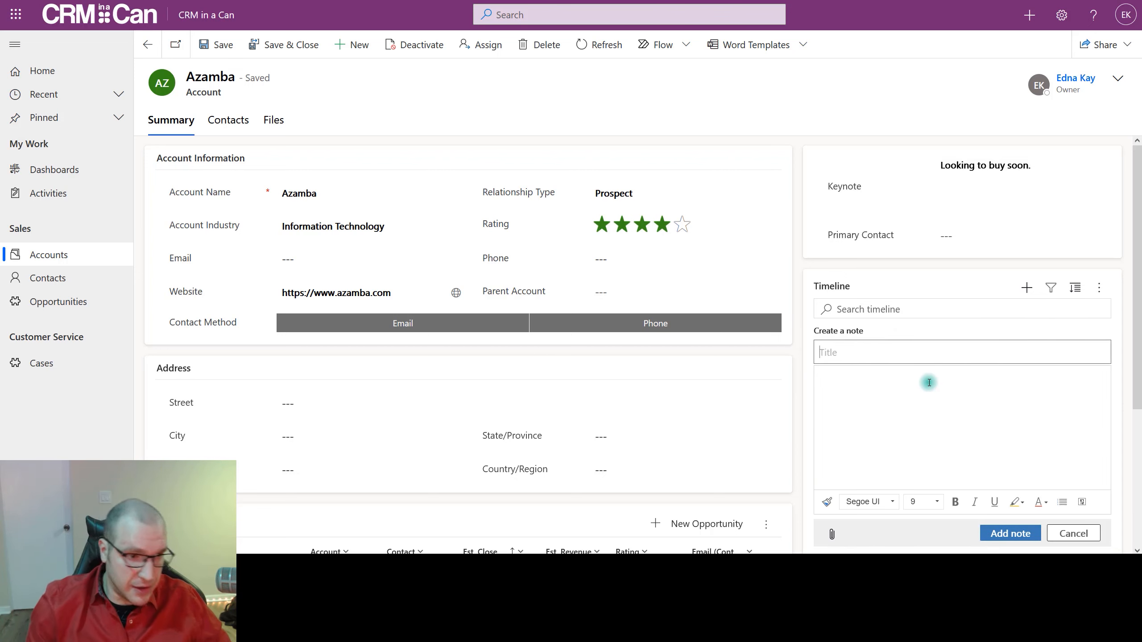
{"action": "type", "text": "Touch base so9o"}
{"action": "key", "text": "BackSpace"}
{"action": "key", "text": "BackSpace"}
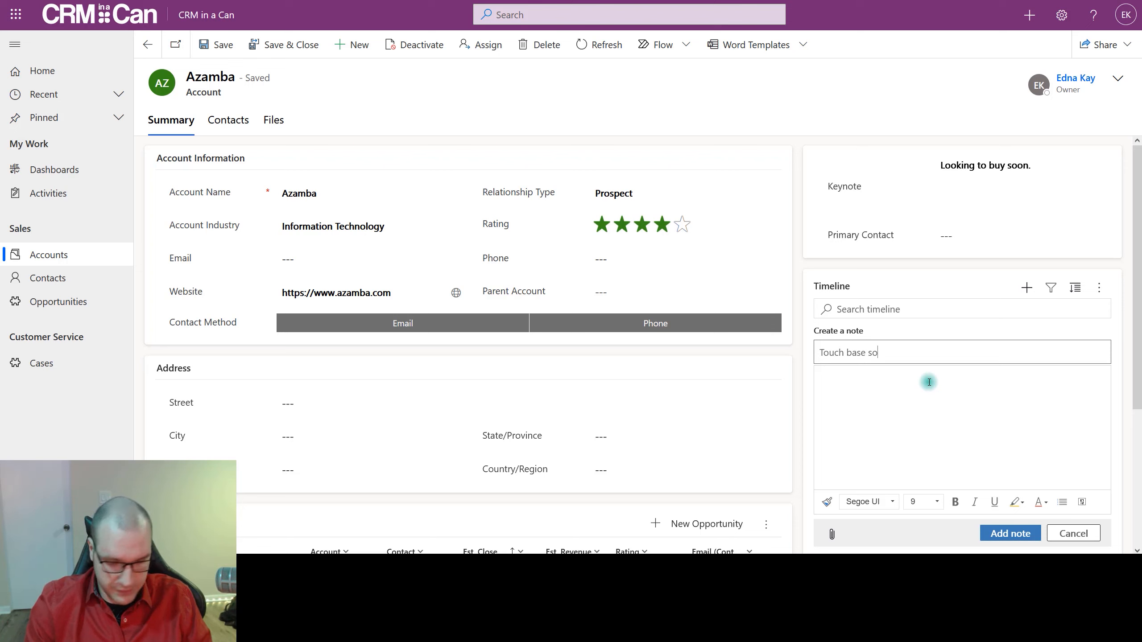
{"action": "left_click", "coordinate": [1016, 533]}
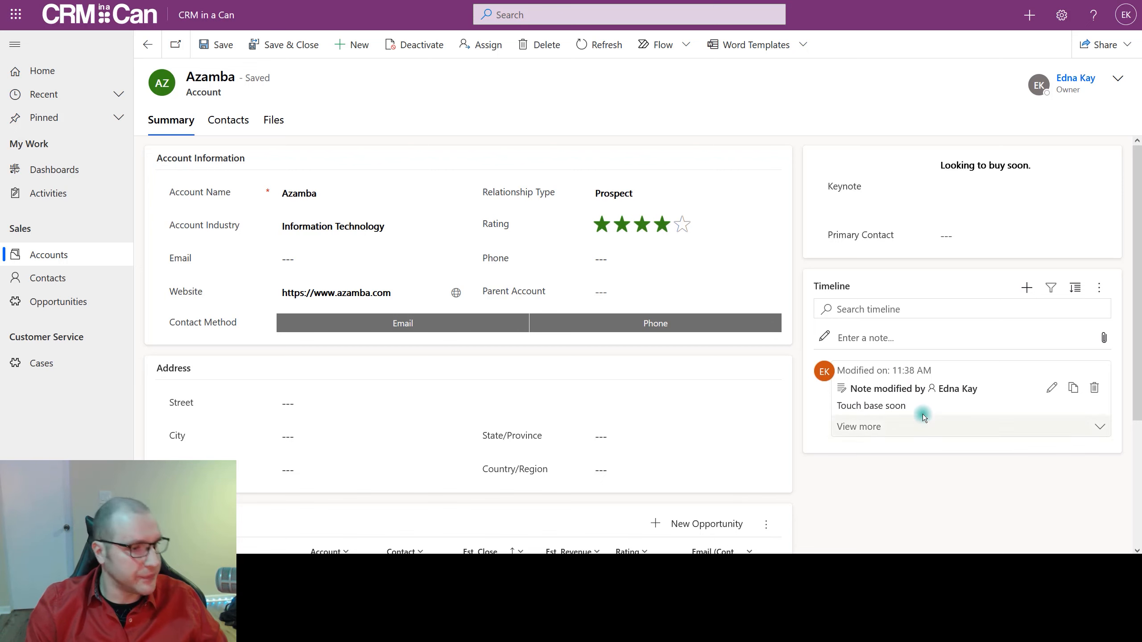
- Look over the Address and Opportunities sections of the Azamba account
{"action": "scroll", "coordinate": [217, 380], "scroll_direction": "down", "scroll_amount": 2}
{"action": "scroll", "coordinate": [211, 375], "scroll_direction": "down", "scroll_amount": 3}
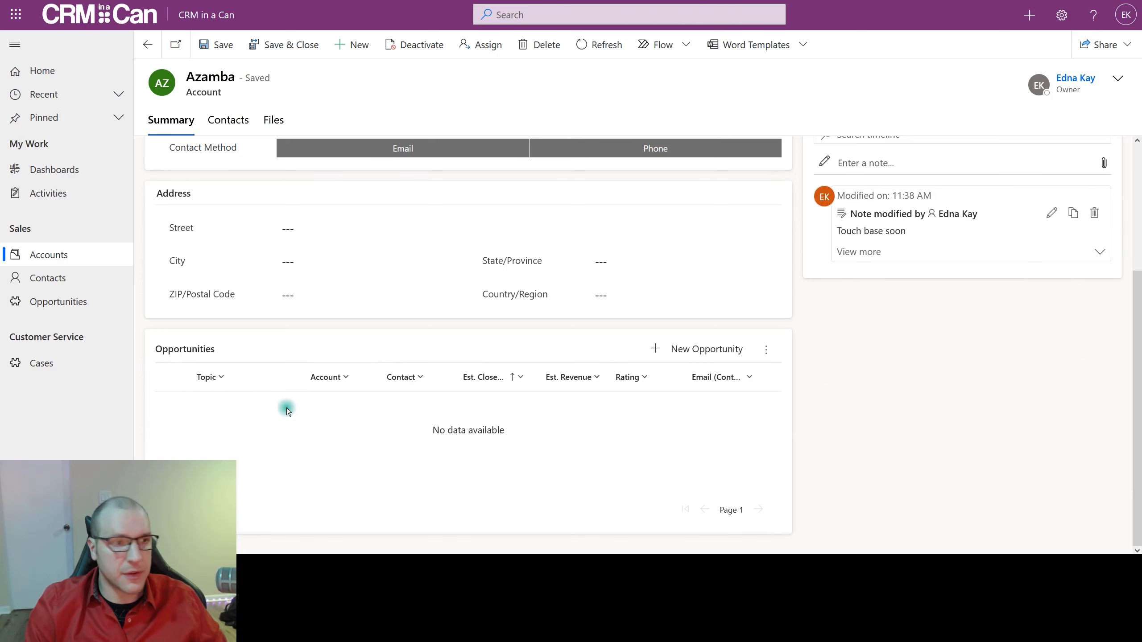
{"action": "scroll", "coordinate": [750, 437], "scroll_direction": "up", "scroll_amount": 4}
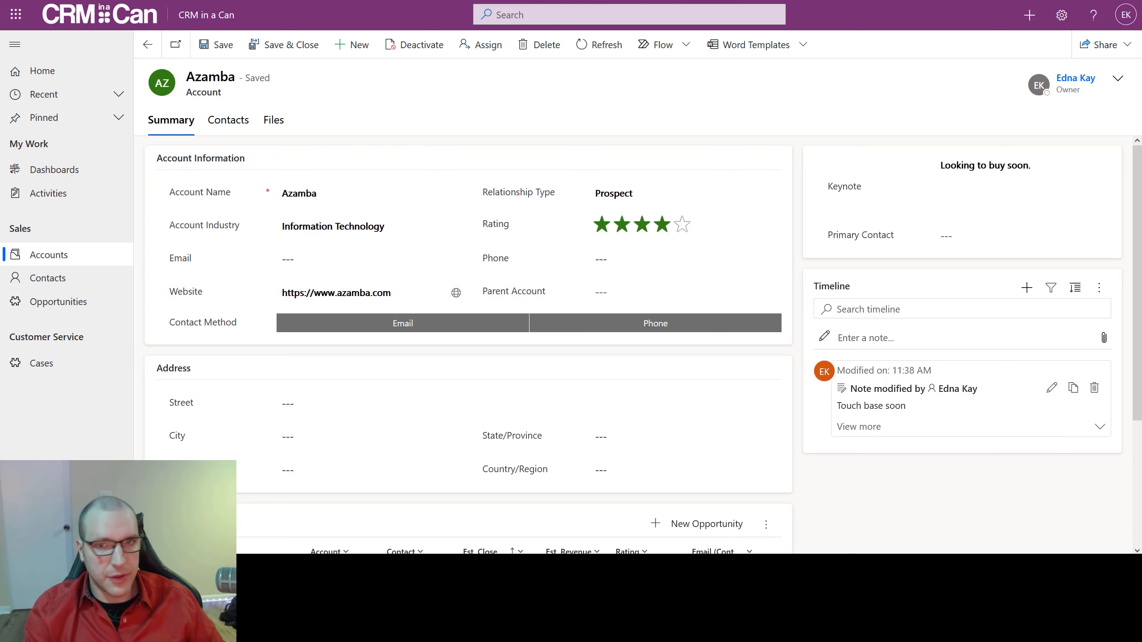
- Switch to Outlook and open the Dynamics 365 add-in for the "Looking to buy" email
{"action": "key", "text": "ctrl+Tab"}
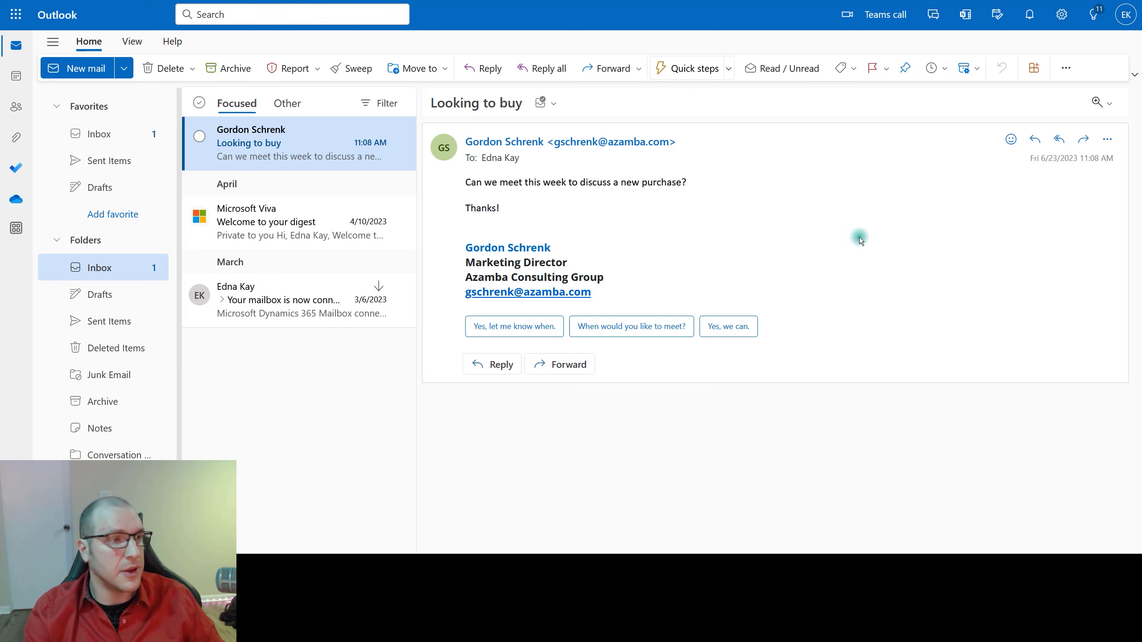
{"action": "left_click", "coordinate": [1107, 139]}
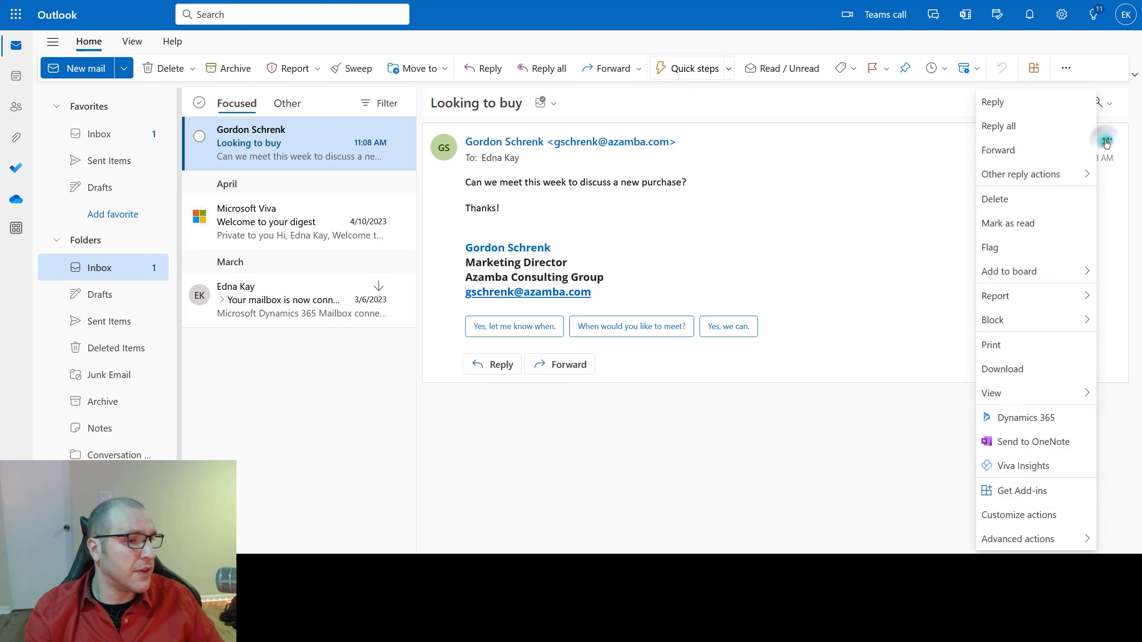
{"action": "left_click", "coordinate": [1036, 418]}
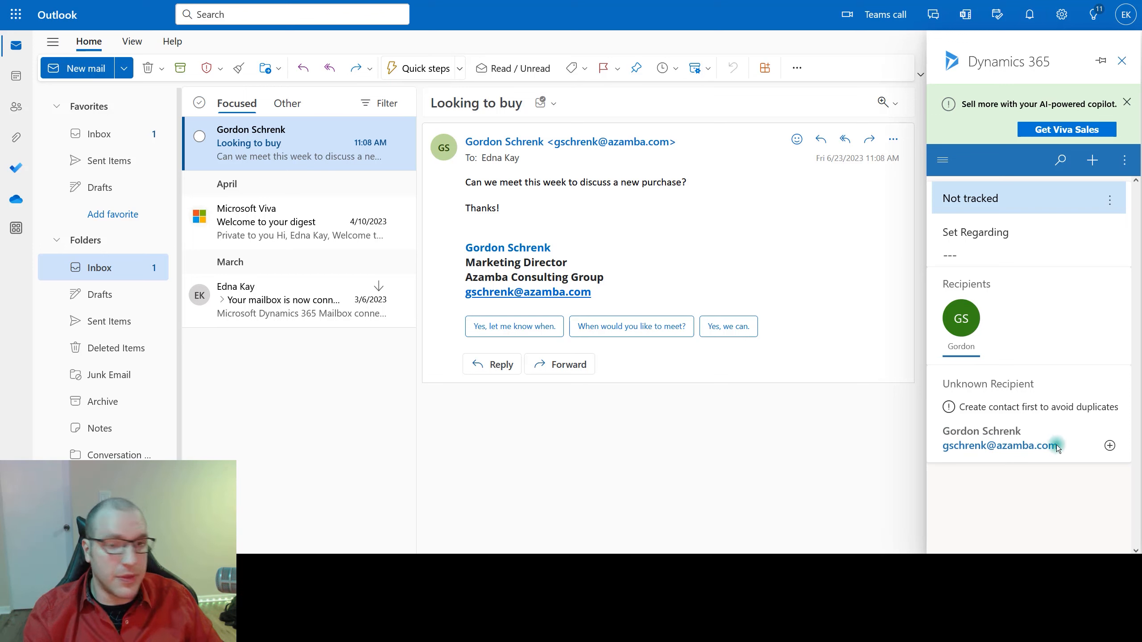
- Start creating a CRM contact from the email's unrecognized sender and check the prefilled name fields
{"action": "left_click", "coordinate": [1110, 446]}
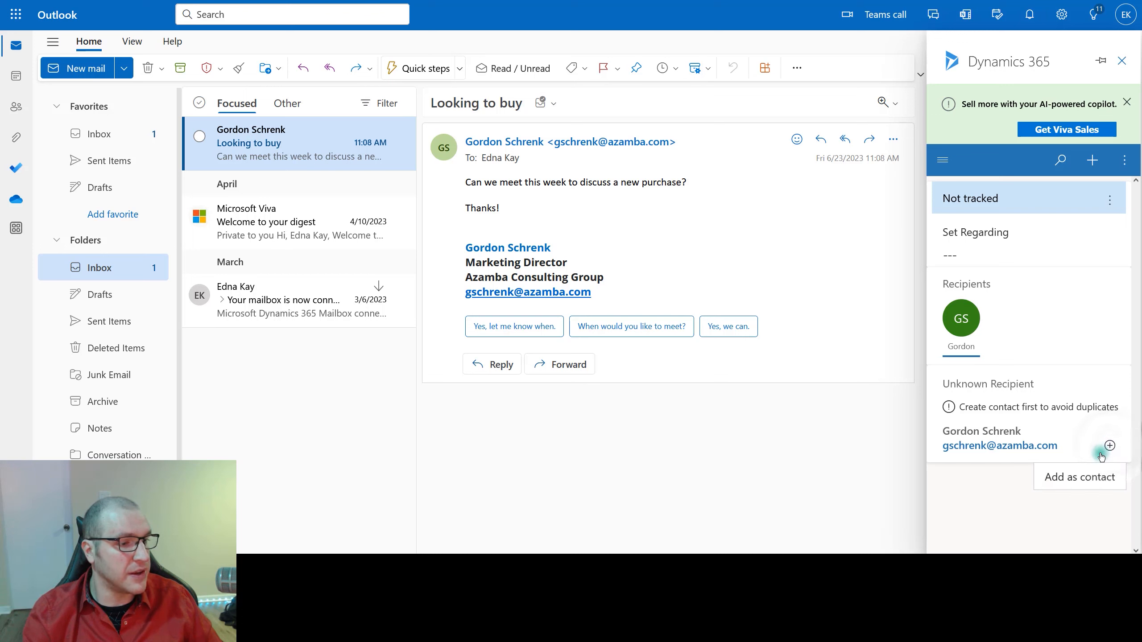
{"action": "left_click", "coordinate": [1091, 482]}
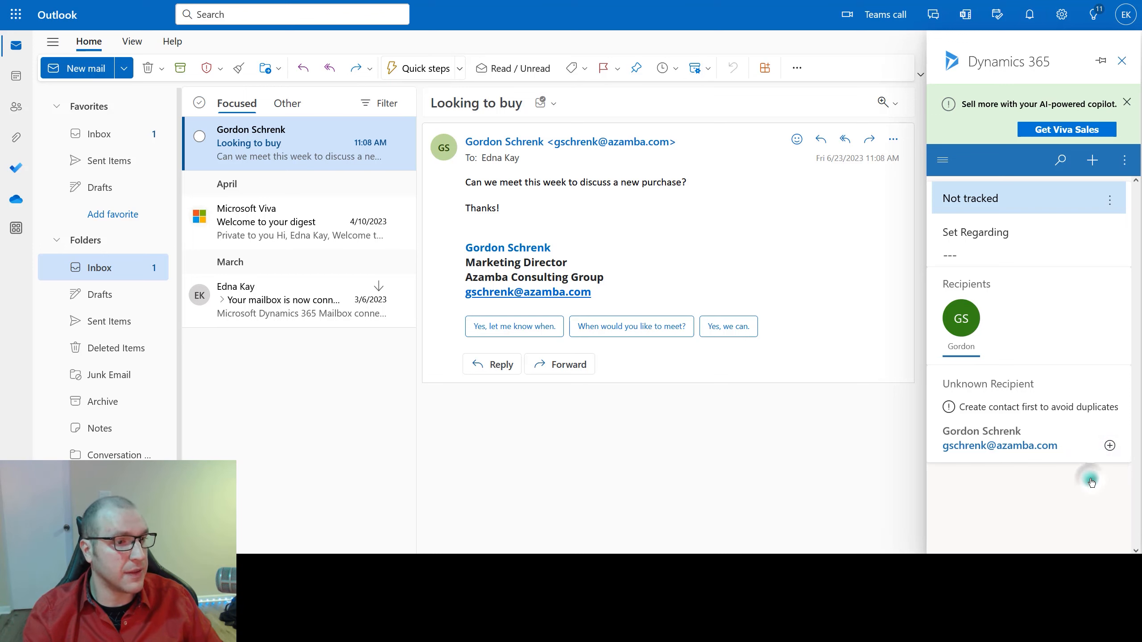
{"action": "left_click", "coordinate": [1013, 286]}
{"action": "left_click", "coordinate": [1007, 329]}
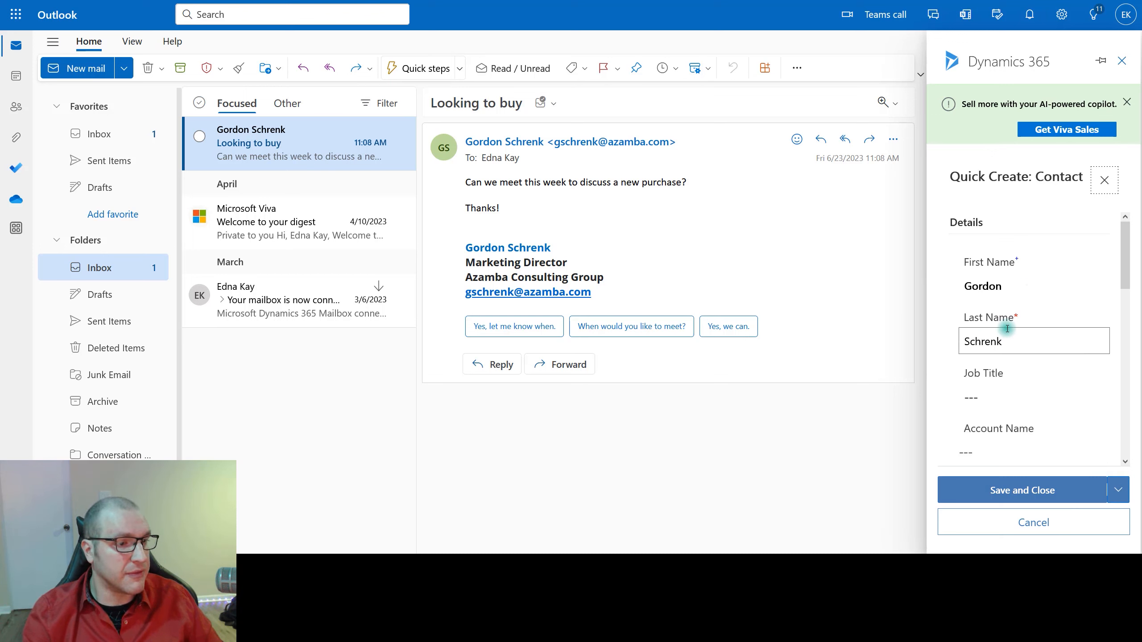
- Set the new contact's account to Azamba and save the contact
{"action": "scroll", "coordinate": [1022, 334], "scroll_direction": "down", "scroll_amount": 3}
{"action": "left_click", "coordinate": [1003, 305]}
{"action": "left_click", "coordinate": [1002, 308]}
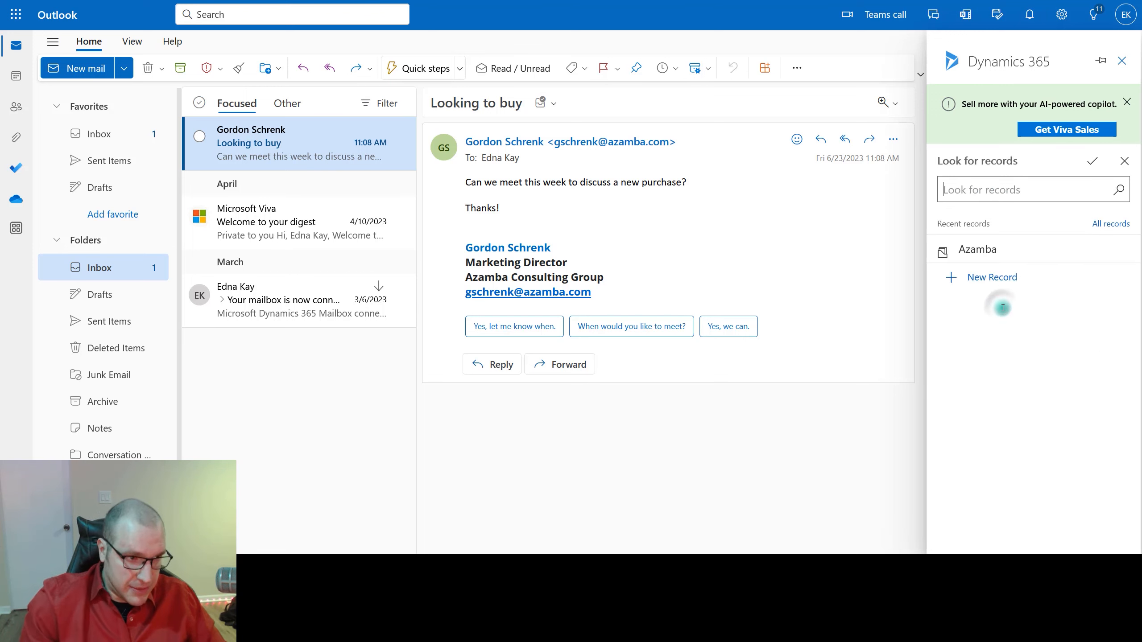
{"action": "left_click", "coordinate": [1044, 189]}
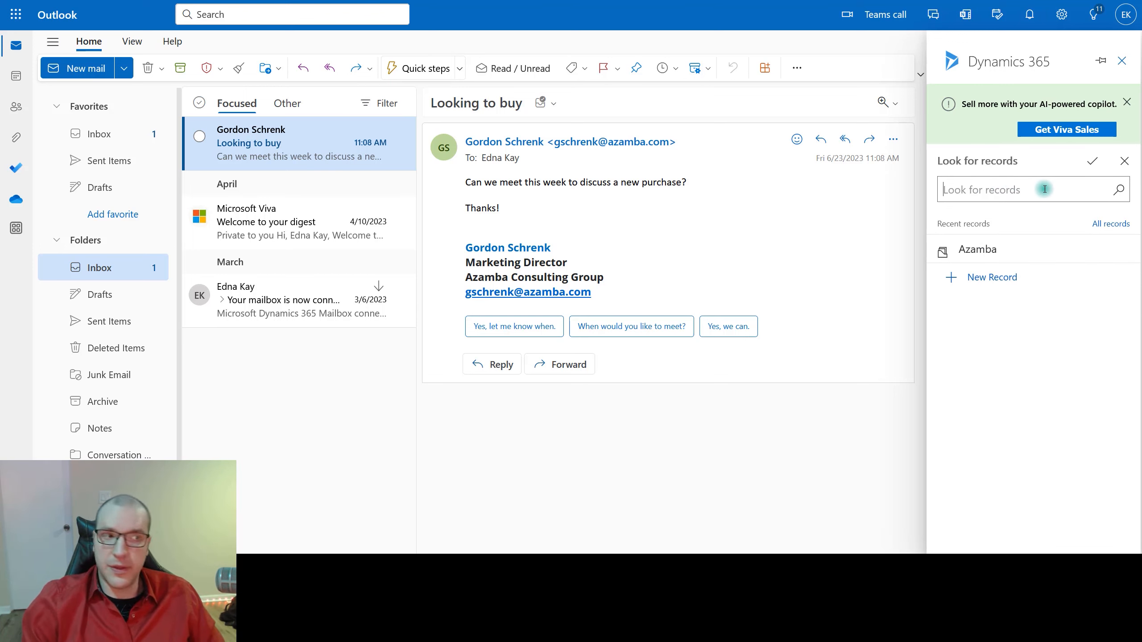
{"action": "left_click", "coordinate": [992, 252]}
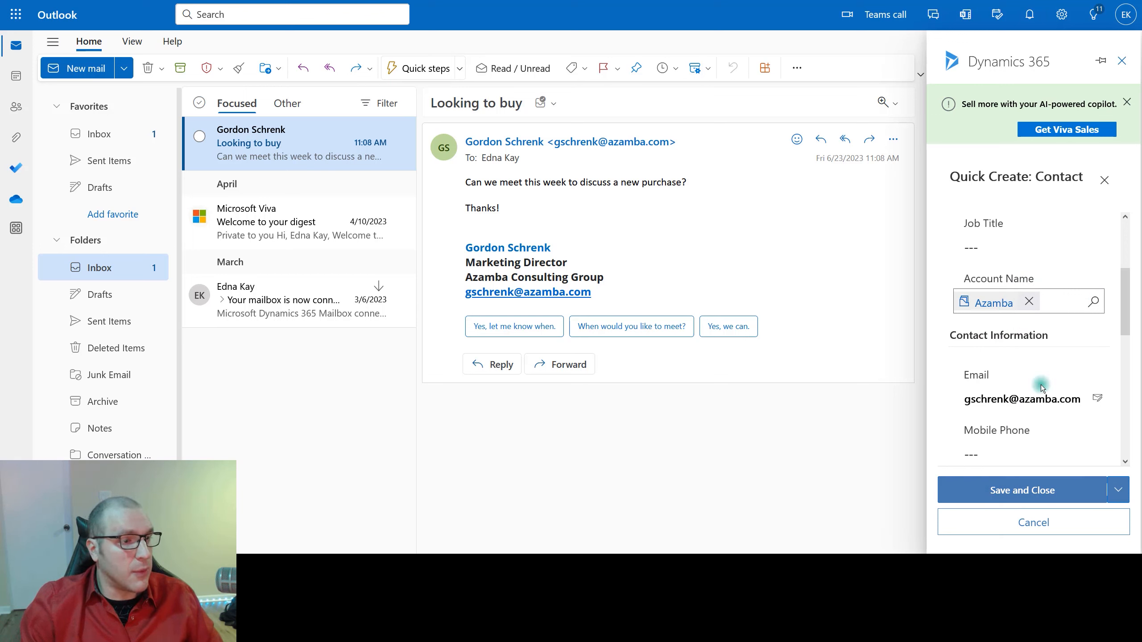
{"action": "left_click", "coordinate": [1012, 491]}
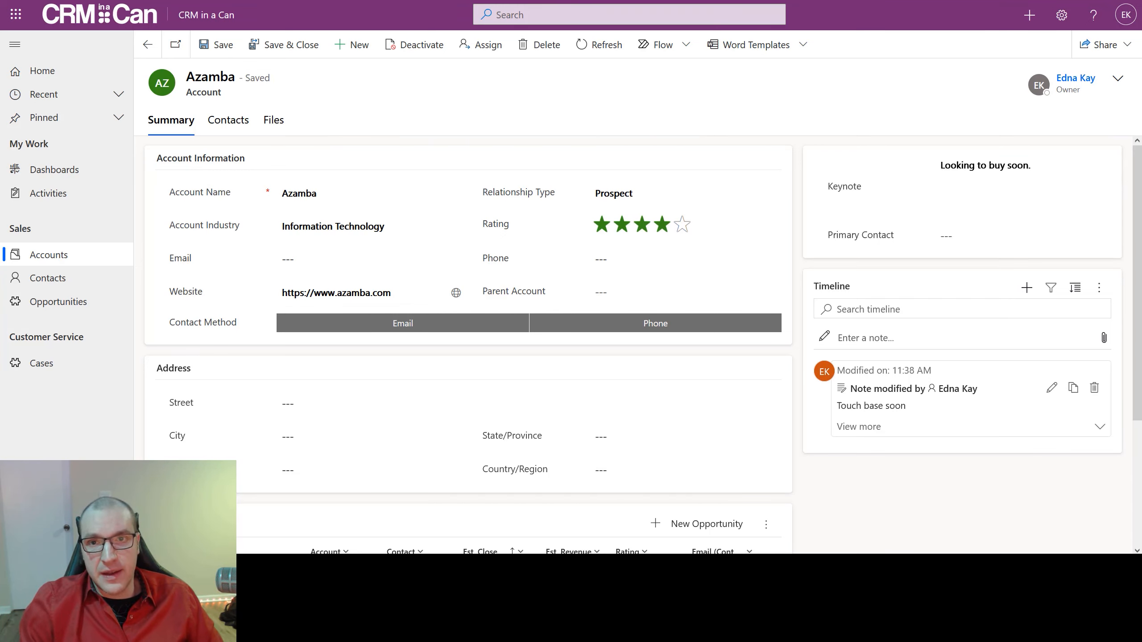
- Reload the Azamba account in CRM in a Can and check its related contacts
{"action": "left_click", "coordinate": [50, 0]}
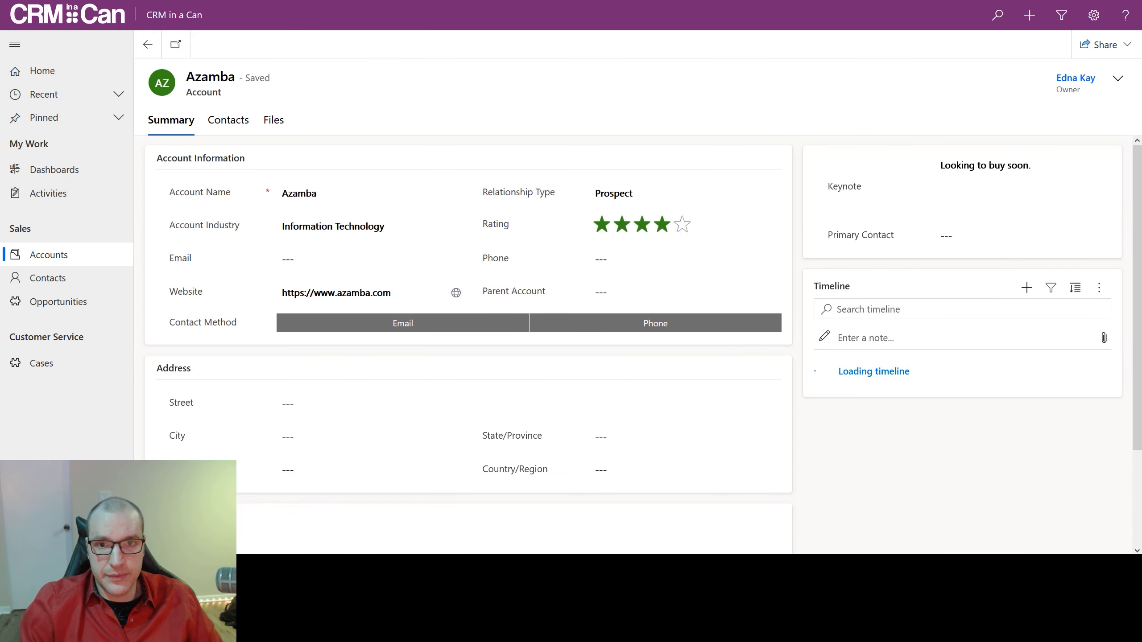
{"action": "left_click", "coordinate": [233, 122]}
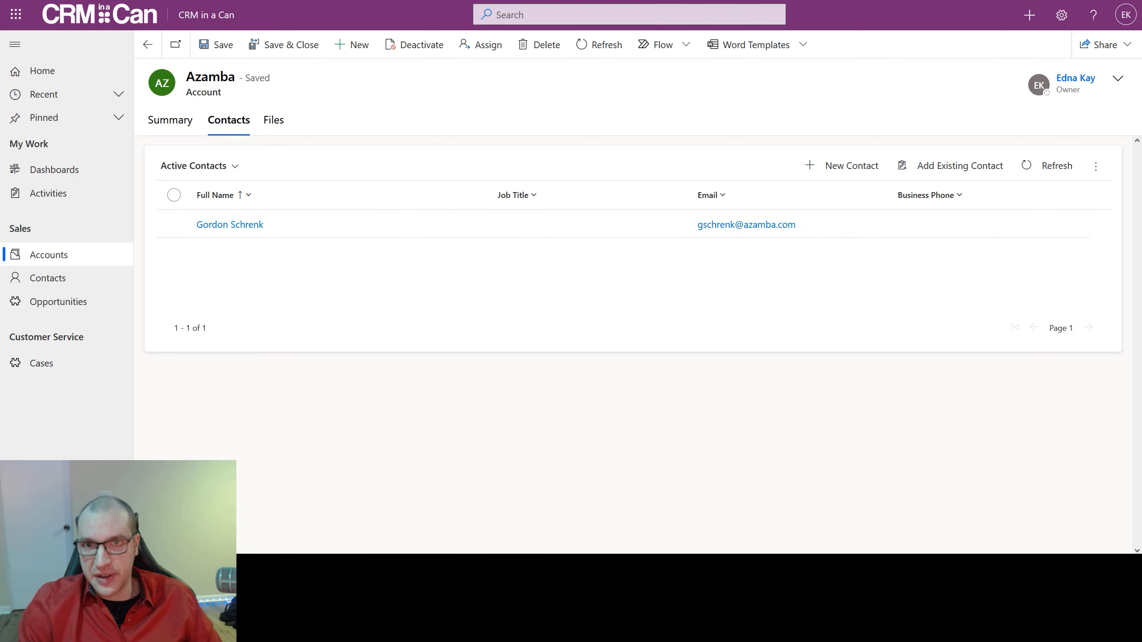
{"action": "left_click", "coordinate": [404, 199]}
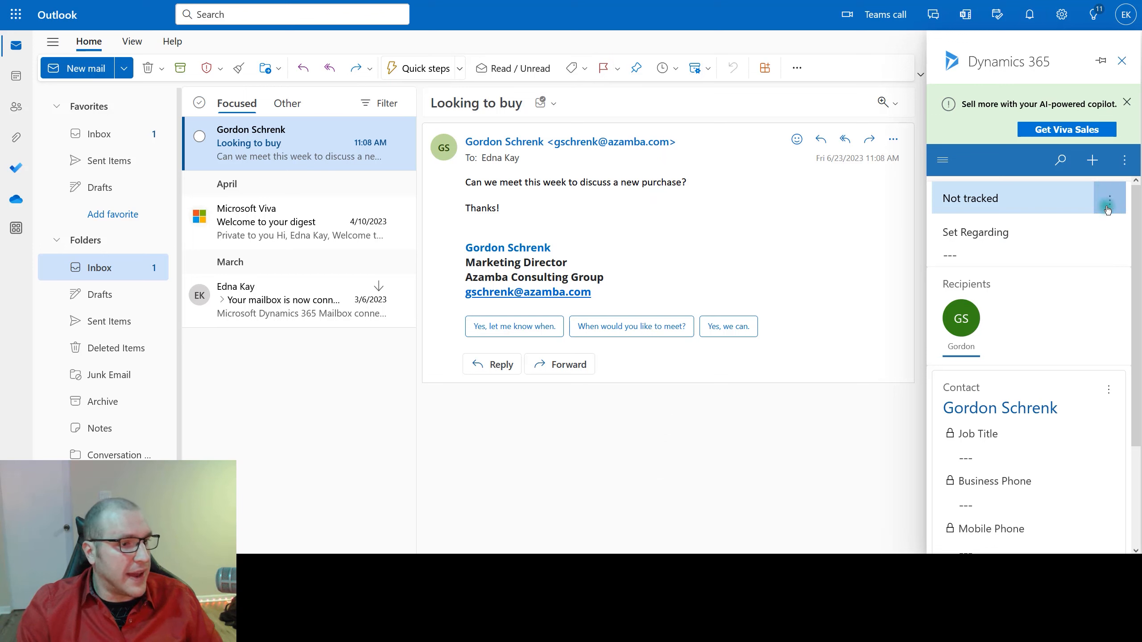
- Track the "Looking to buy" email in the Dynamics 365 add-in by setting its regarding record to the Azamba account
{"action": "left_click", "coordinate": [1018, 255]}
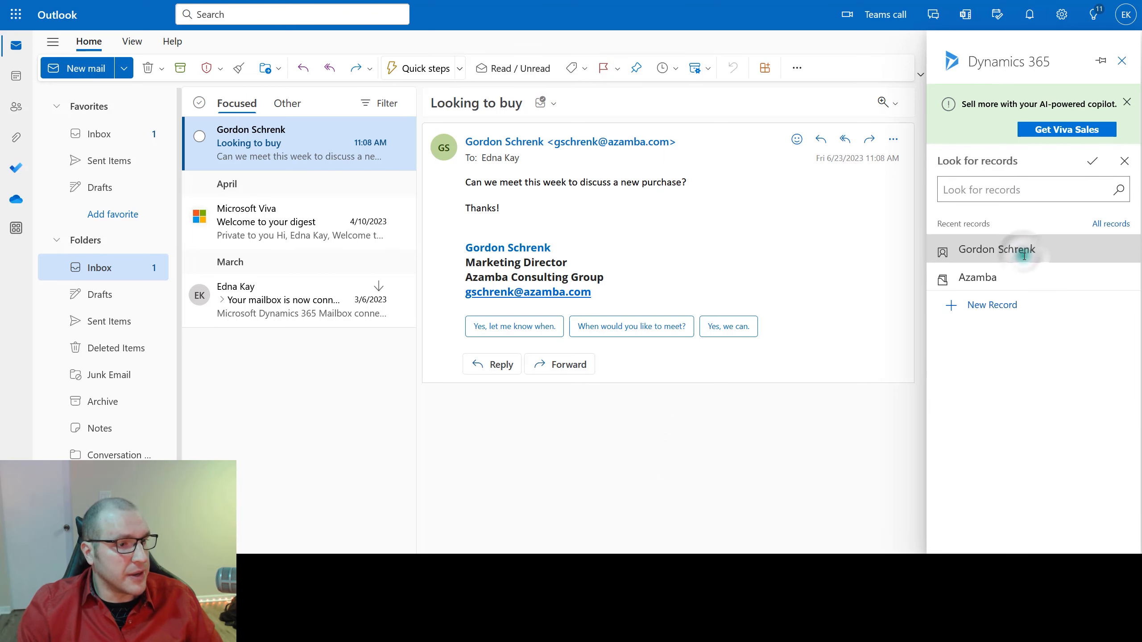
{"action": "left_click", "coordinate": [992, 279]}
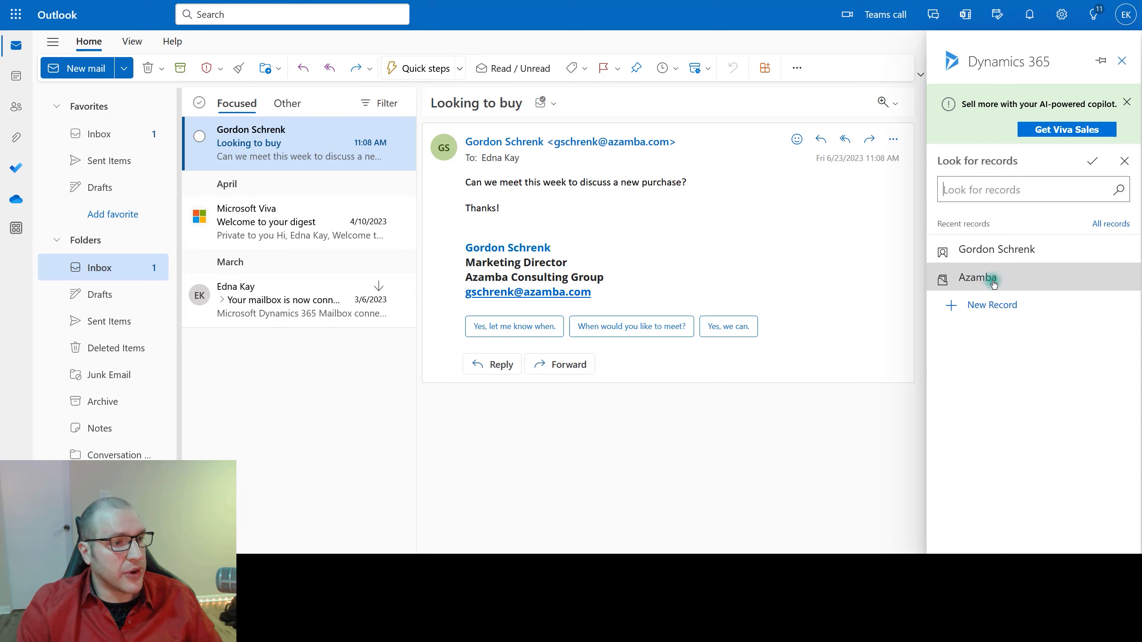
{"action": "left_click", "coordinate": [1009, 252]}
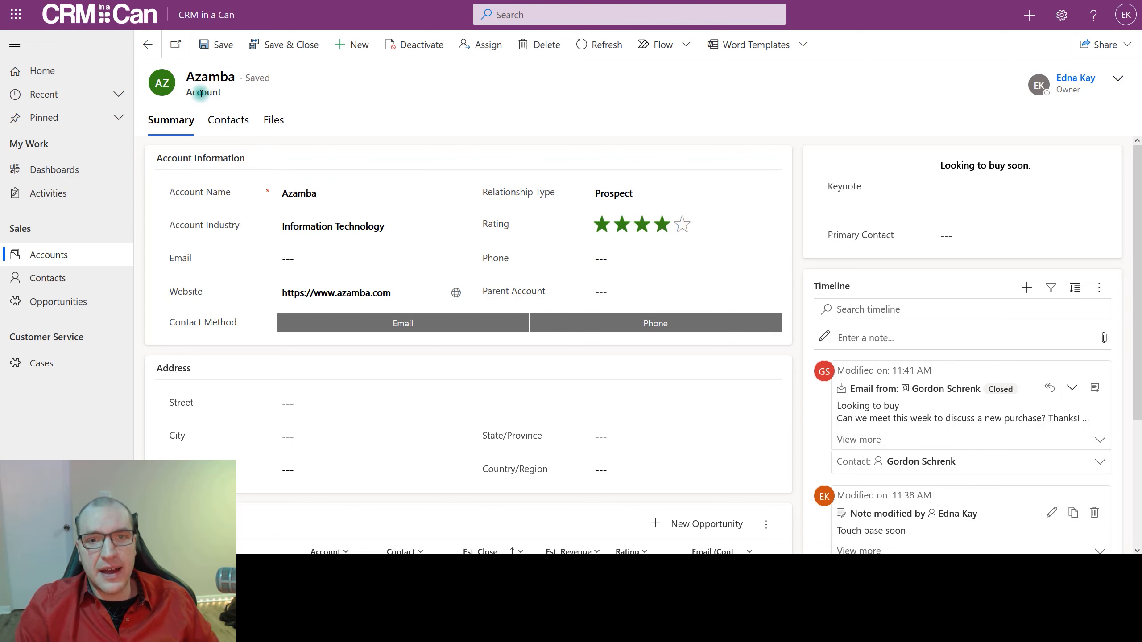
- Switch to CRM in a Can, open the Azamba account's related contact, and review its details and timeline
{"action": "left_click", "coordinate": [224, 122]}
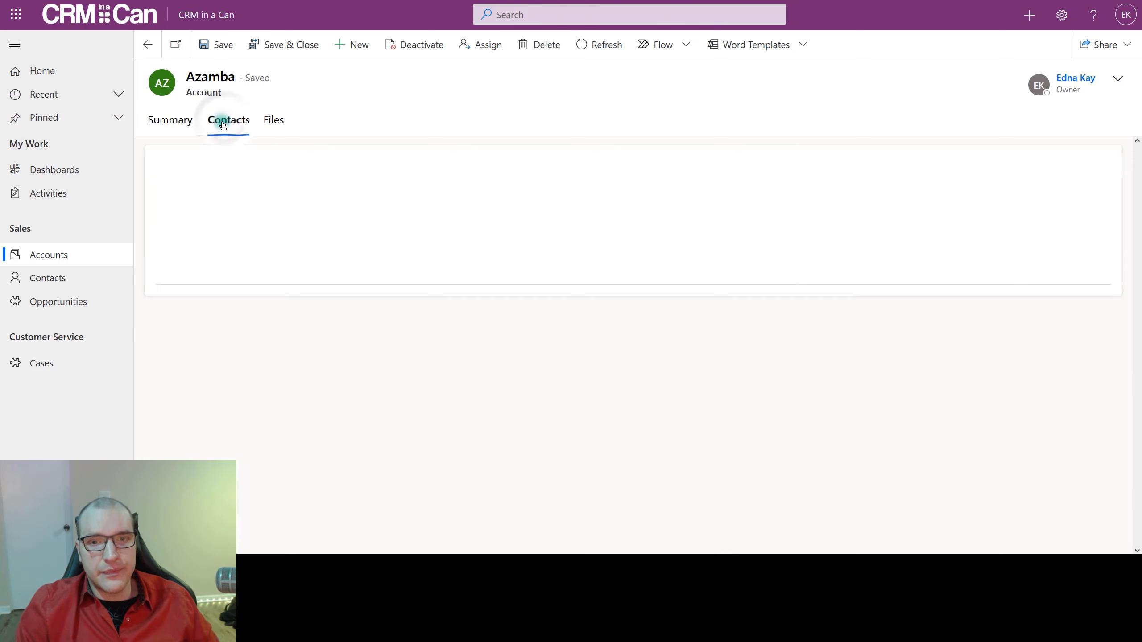
{"action": "left_click", "coordinate": [218, 226]}
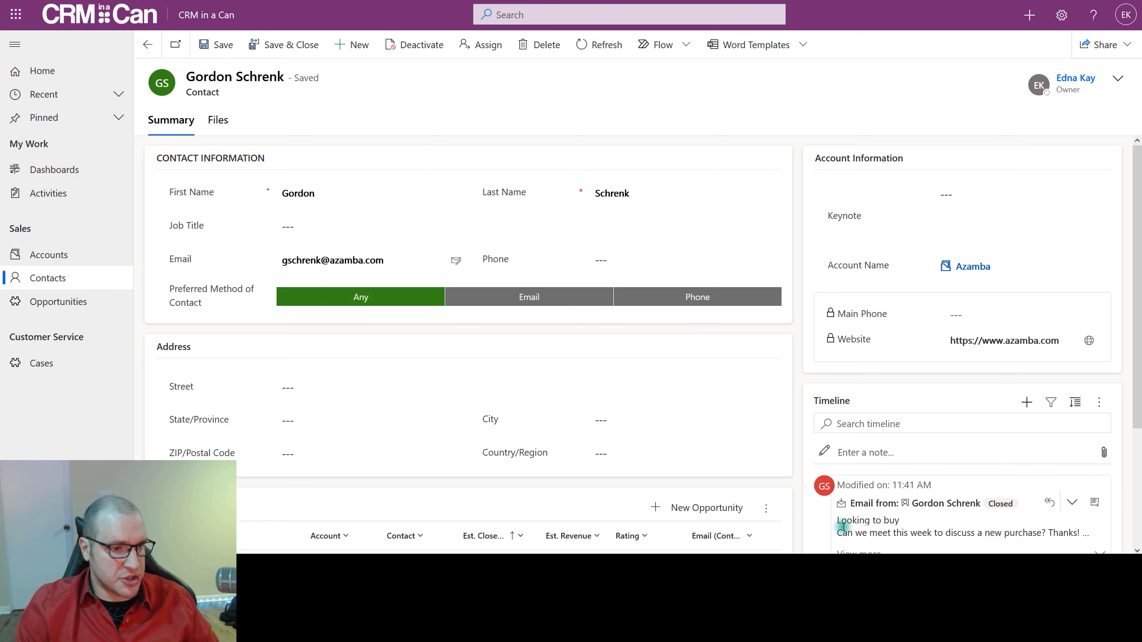
{"action": "scroll", "coordinate": [850, 423], "scroll_direction": "down", "scroll_amount": 2}
{"action": "scroll", "coordinate": [850, 423], "scroll_direction": "down", "scroll_amount": 2}
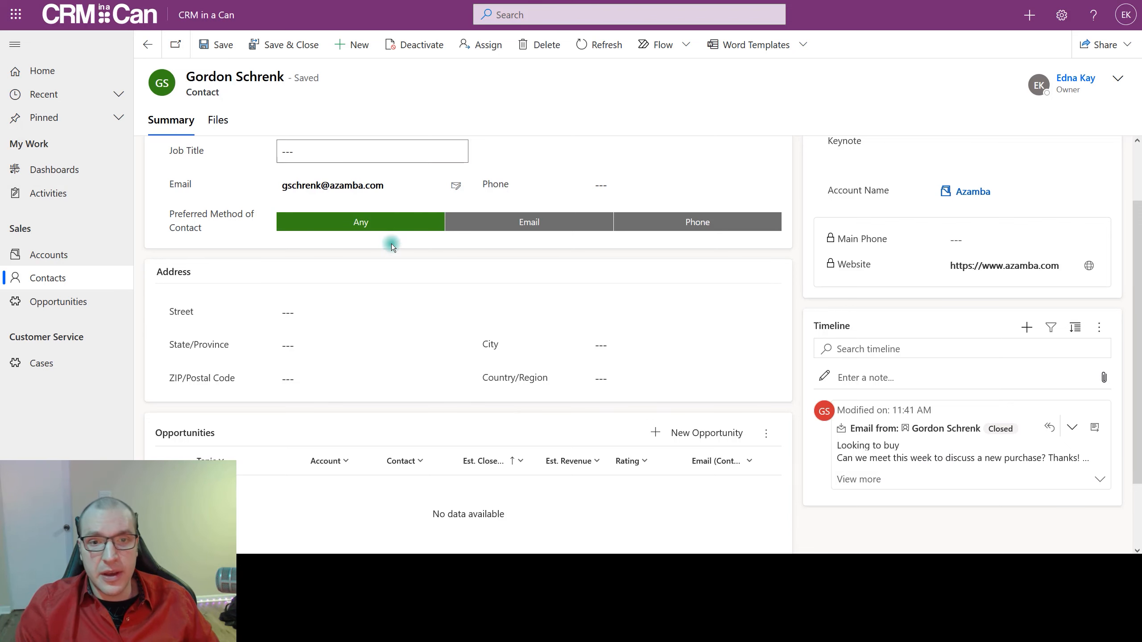
{"action": "scroll", "coordinate": [426, 283], "scroll_direction": "up", "scroll_amount": 3}
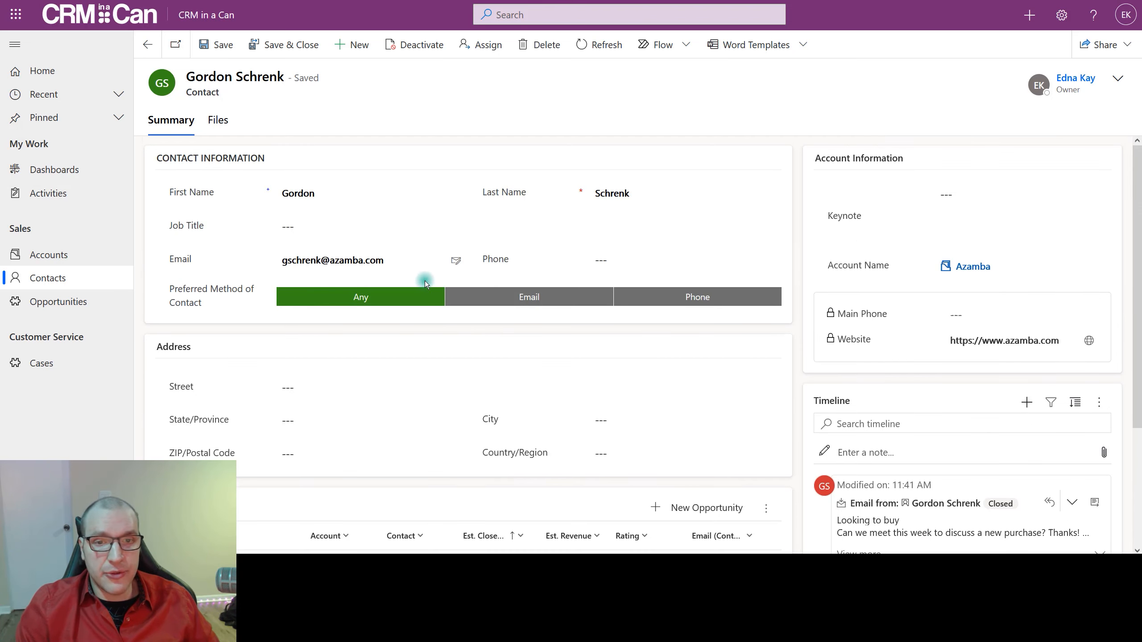
- Return to the Azamba account from the contact and read the tracked email's full content in the timeline
{"action": "left_click", "coordinate": [973, 267]}
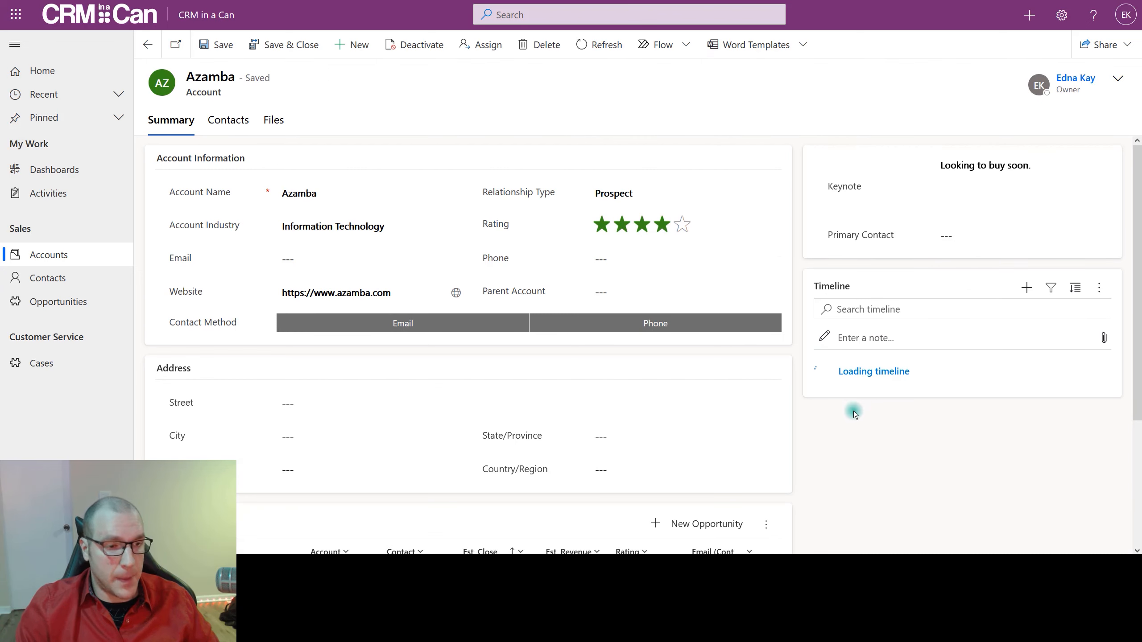
{"action": "scroll", "coordinate": [803, 415], "scroll_direction": "down", "scroll_amount": 3}
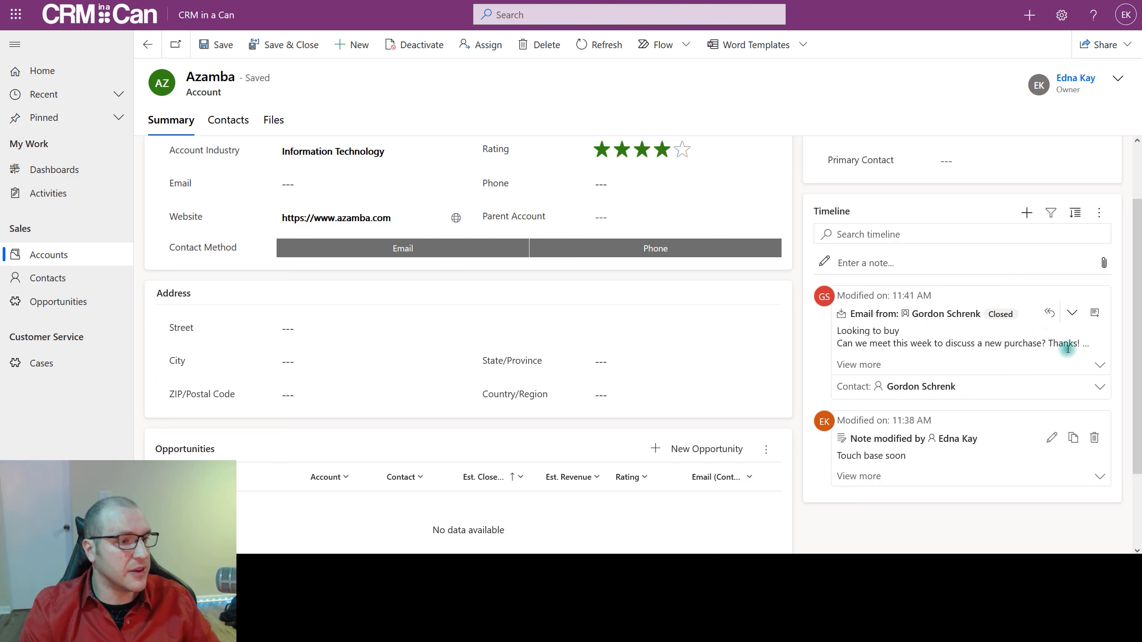
{"action": "left_click", "coordinate": [1100, 369]}
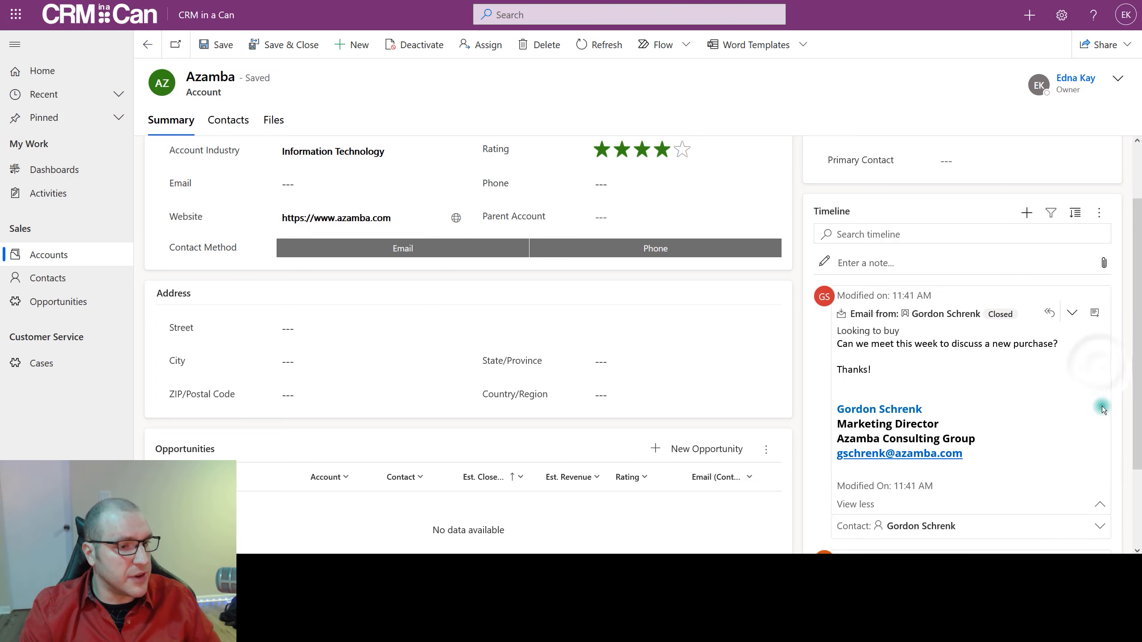
{"action": "left_click", "coordinate": [1095, 313]}
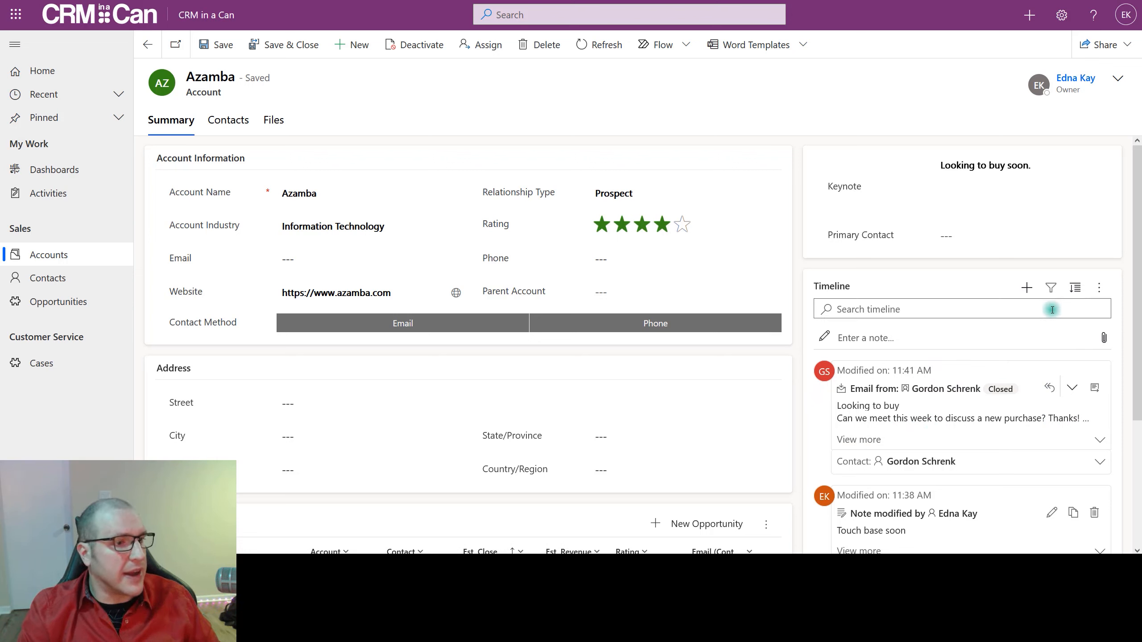
- Start a task from the Azamba account's timeline with "Schedule meeting with" and the contact's first name as subject
{"action": "left_click", "coordinate": [1027, 290]}
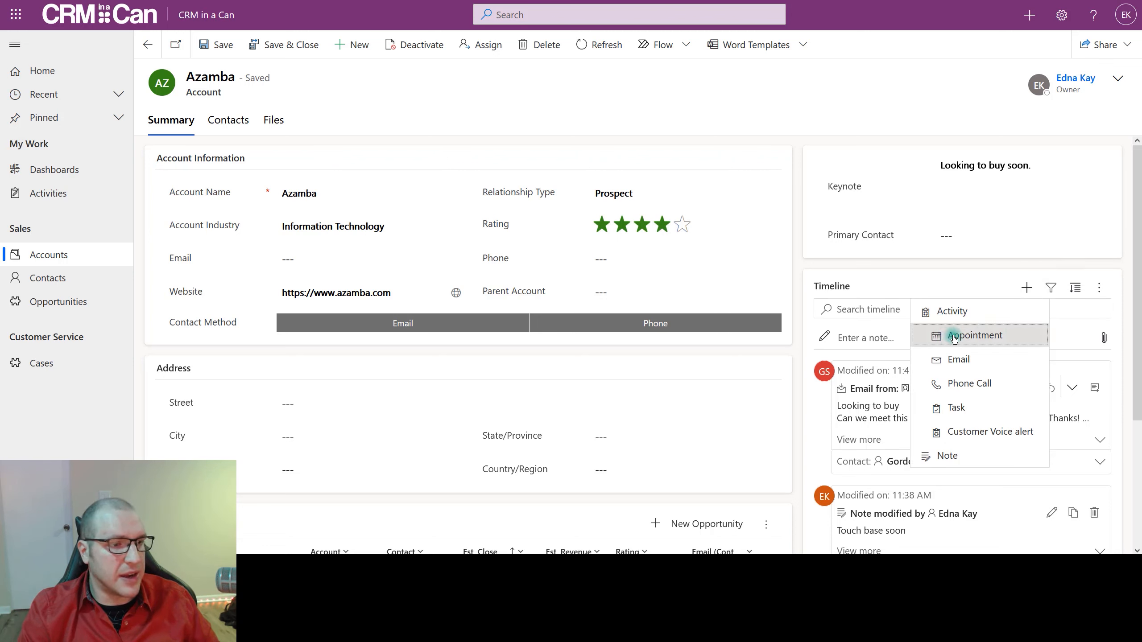
{"action": "left_click", "coordinate": [954, 408]}
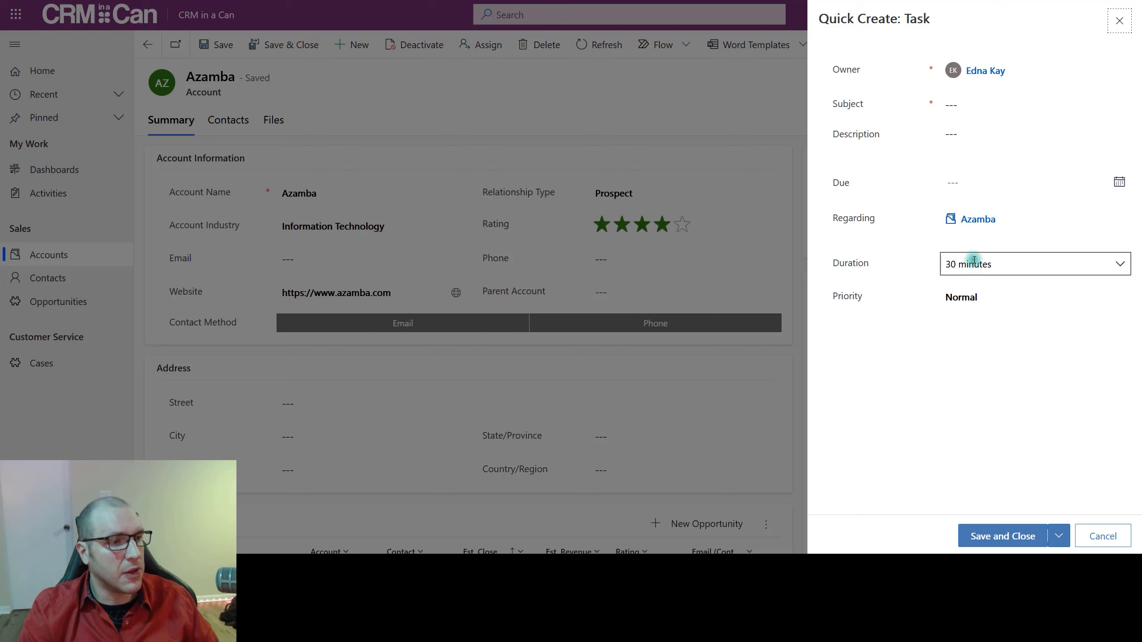
{"action": "left_click", "coordinate": [986, 103]}
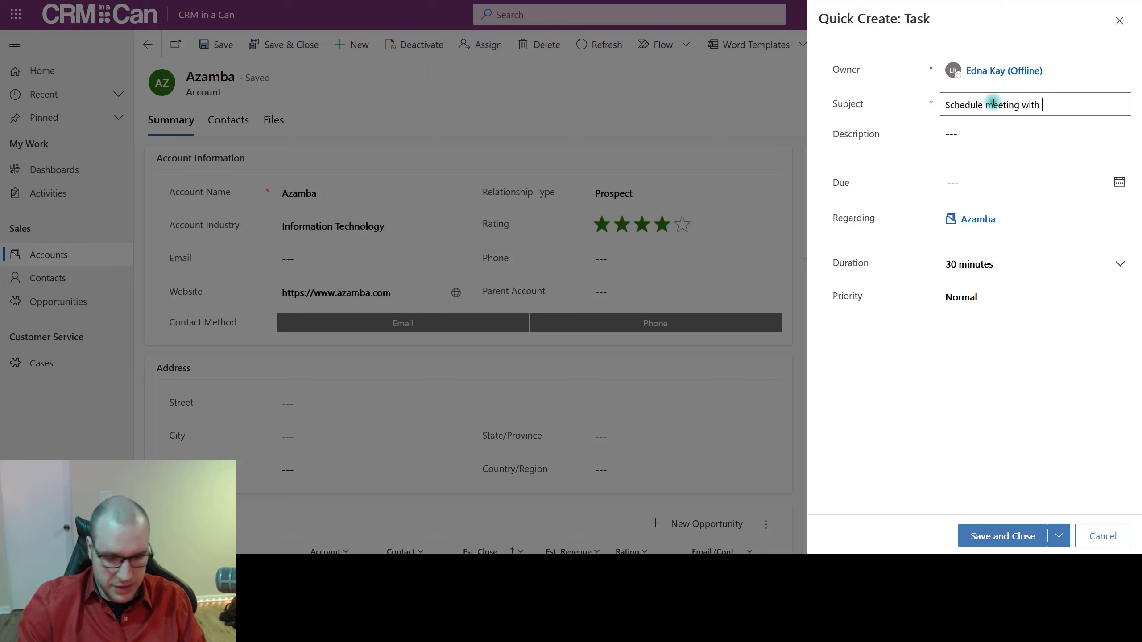
{"action": "type", "text": "on"}
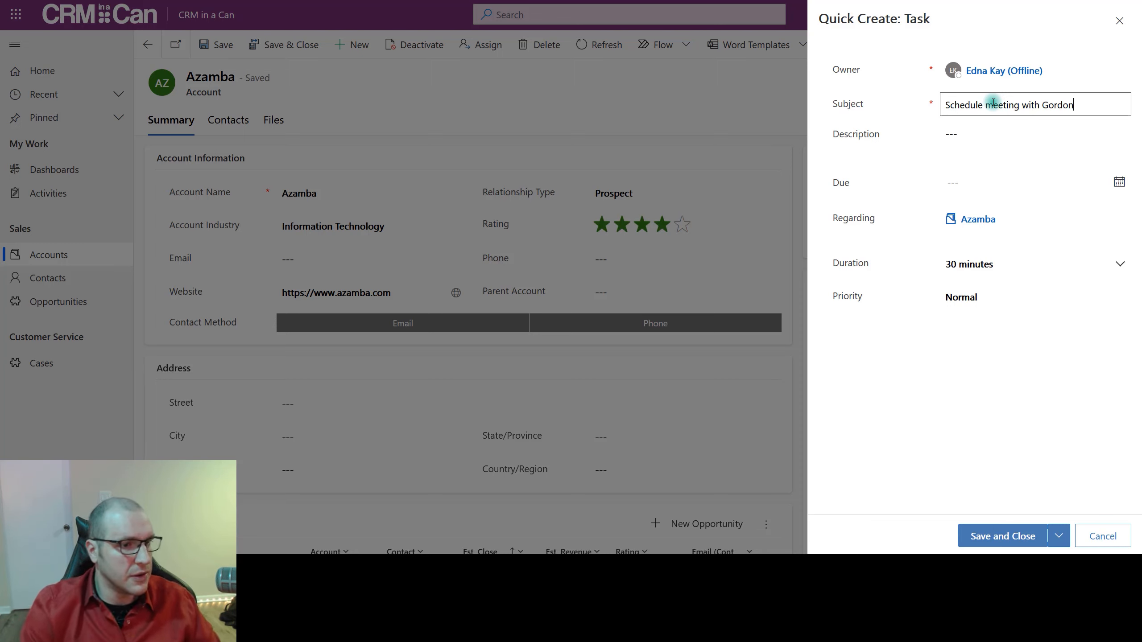
- Save the task with due date 6/26/2023 and High priority, and check it in the activities list
{"action": "left_click", "coordinate": [1110, 183]}
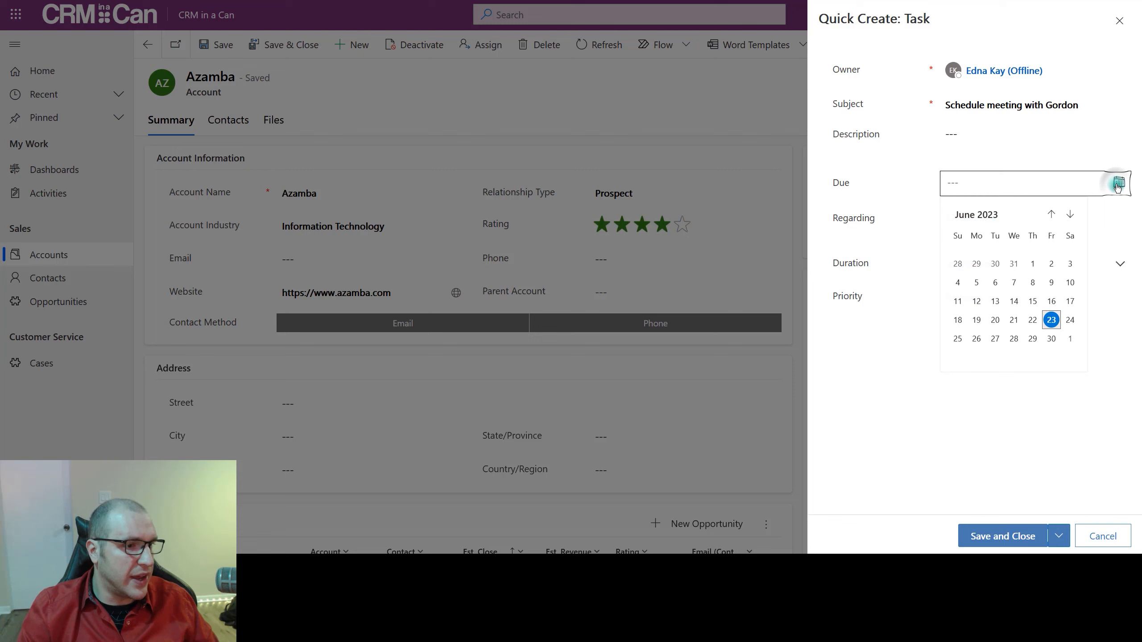
{"action": "left_click", "coordinate": [977, 339]}
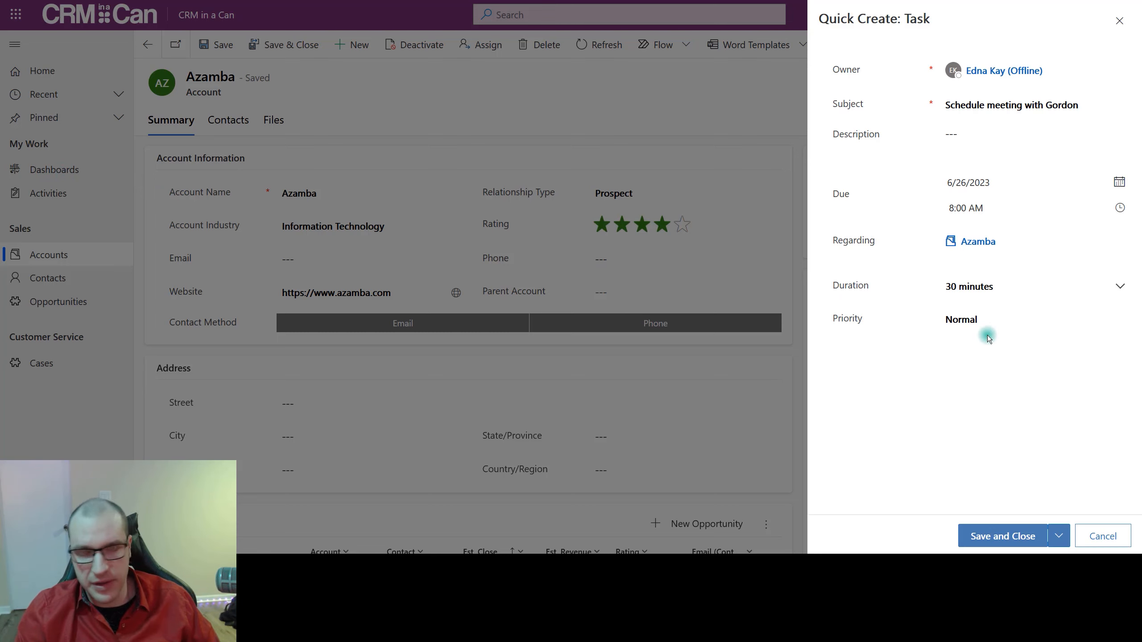
{"action": "left_click", "coordinate": [977, 321]}
{"action": "left_click", "coordinate": [988, 395]}
{"action": "left_click", "coordinate": [998, 540]}
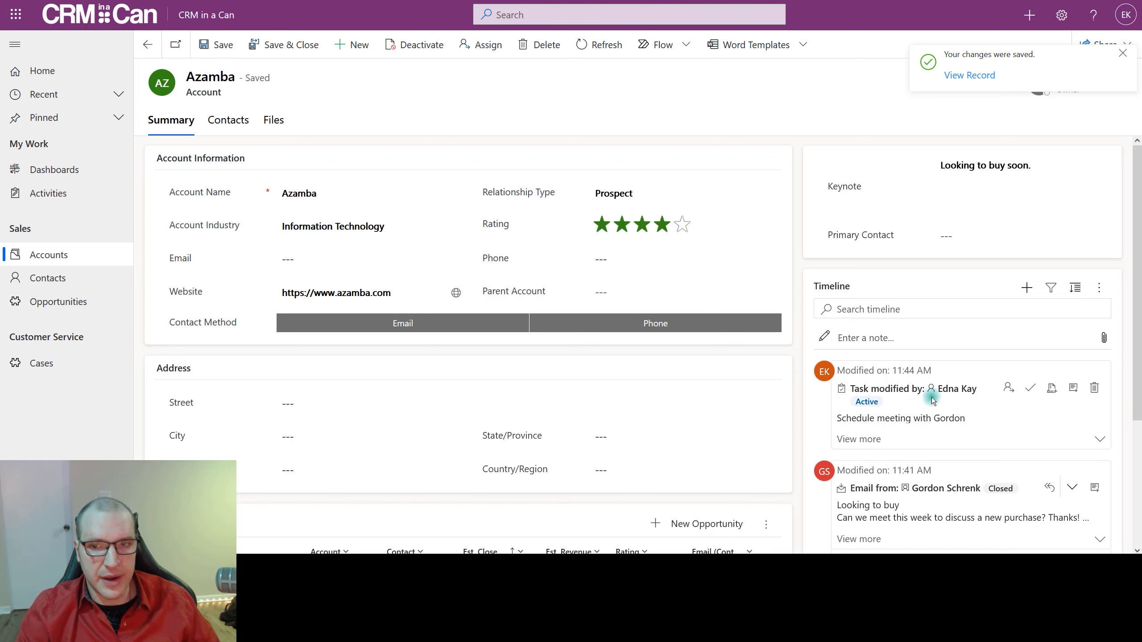
{"action": "left_click", "coordinate": [57, 198]}
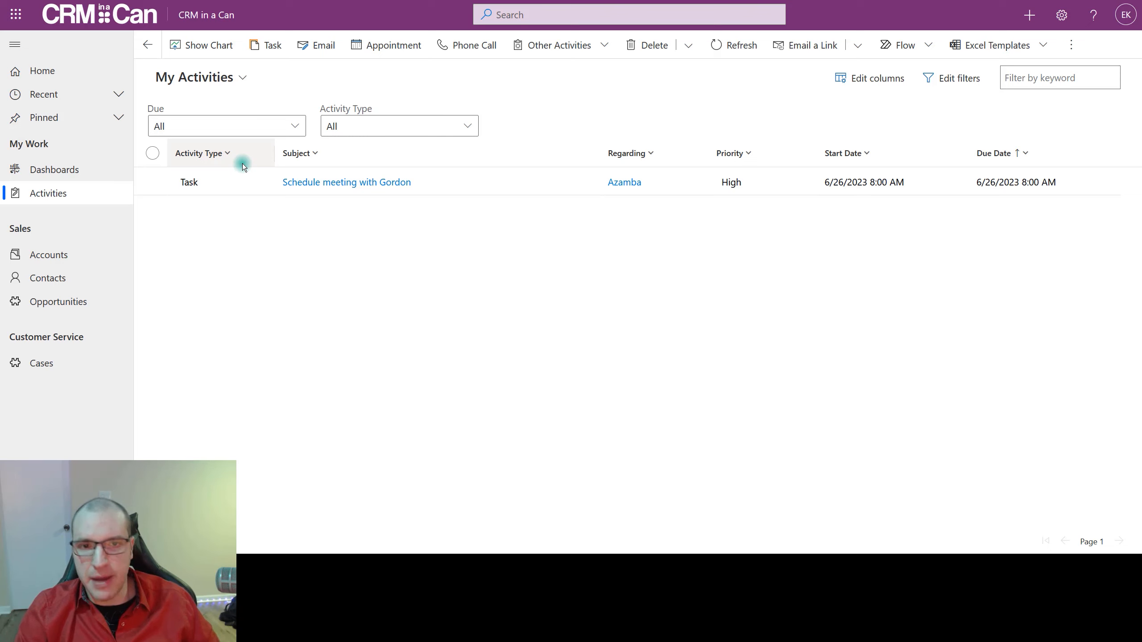
- Start a new opportunity with the topic "30 Computers" and link it to the Azamba account
{"action": "left_click", "coordinate": [66, 303]}
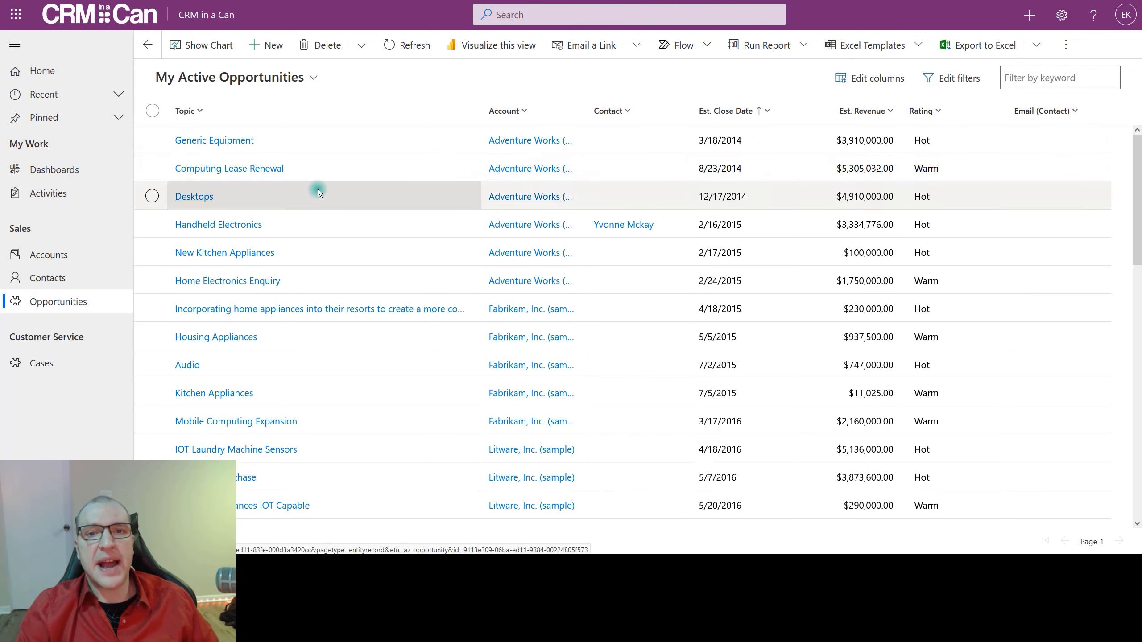
{"action": "left_click", "coordinate": [269, 50]}
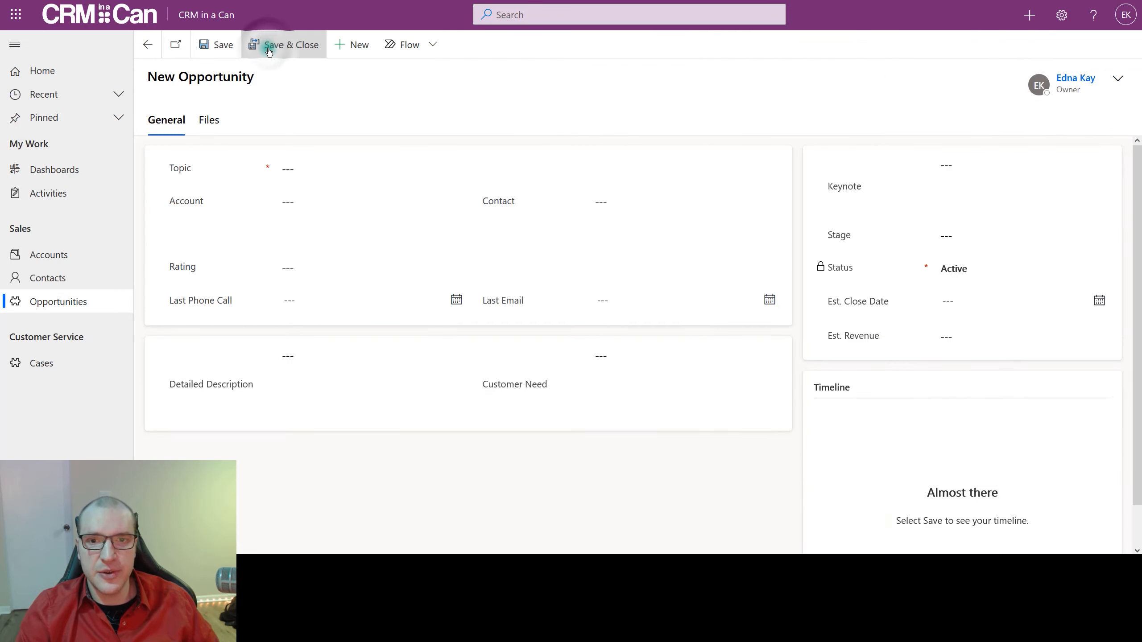
{"action": "left_click", "coordinate": [349, 171]}
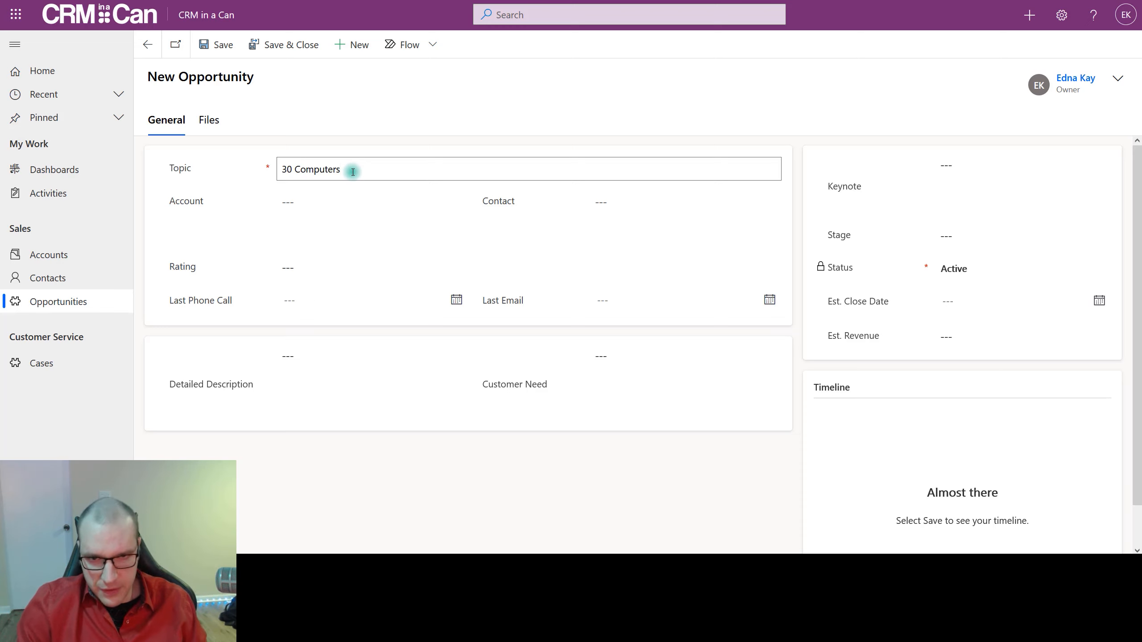
{"action": "left_click", "coordinate": [375, 202]}
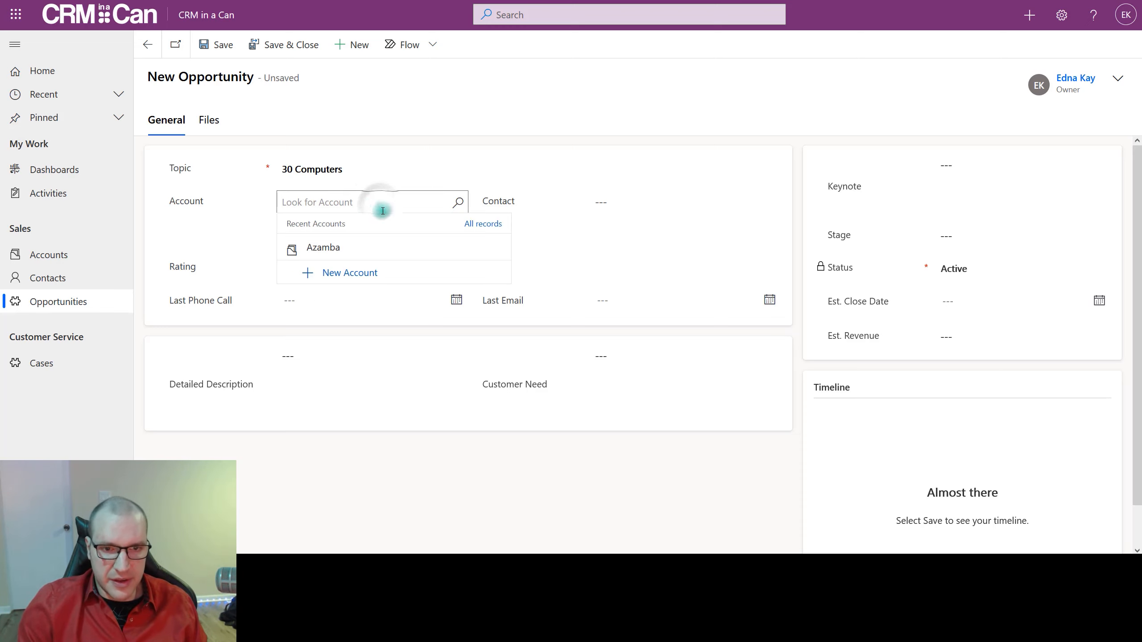
{"action": "left_click", "coordinate": [368, 245]}
- Set the opportunity's contact to the recently created Azamba contact and its rating to Hot
{"action": "left_click", "coordinate": [684, 195]}
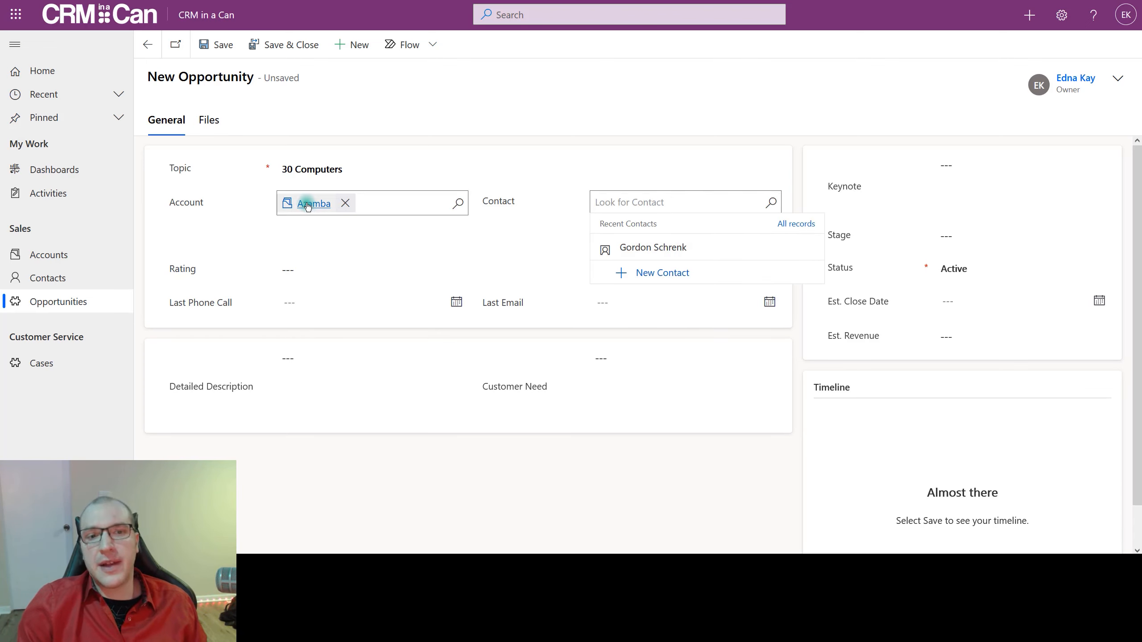
{"action": "left_click", "coordinate": [667, 255]}
{"action": "left_click", "coordinate": [299, 270]}
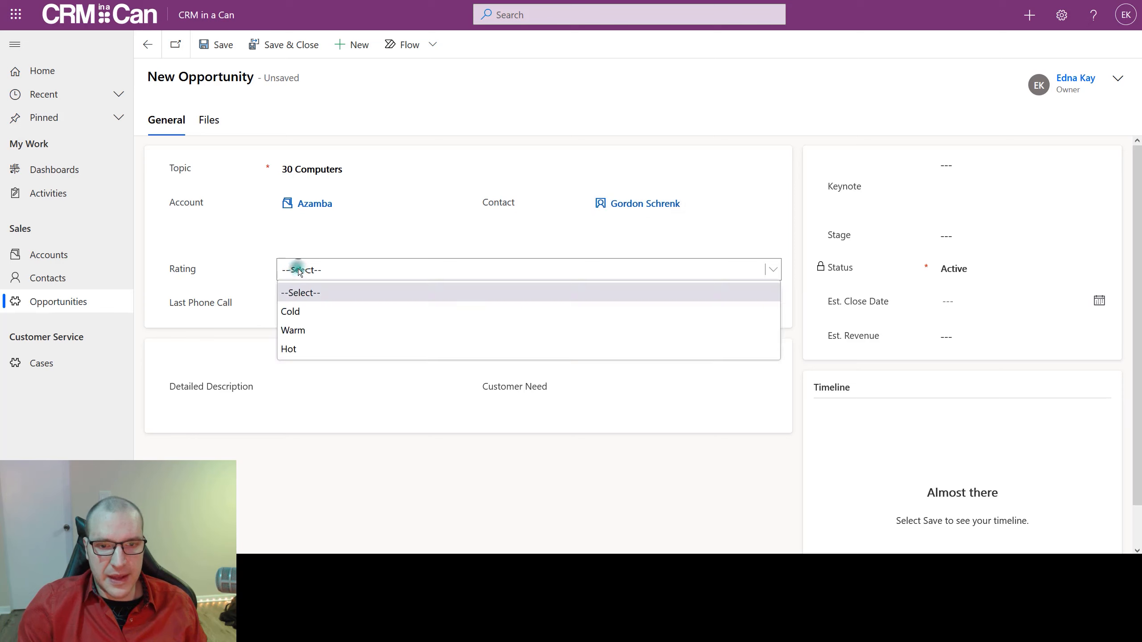
{"action": "left_click", "coordinate": [299, 349]}
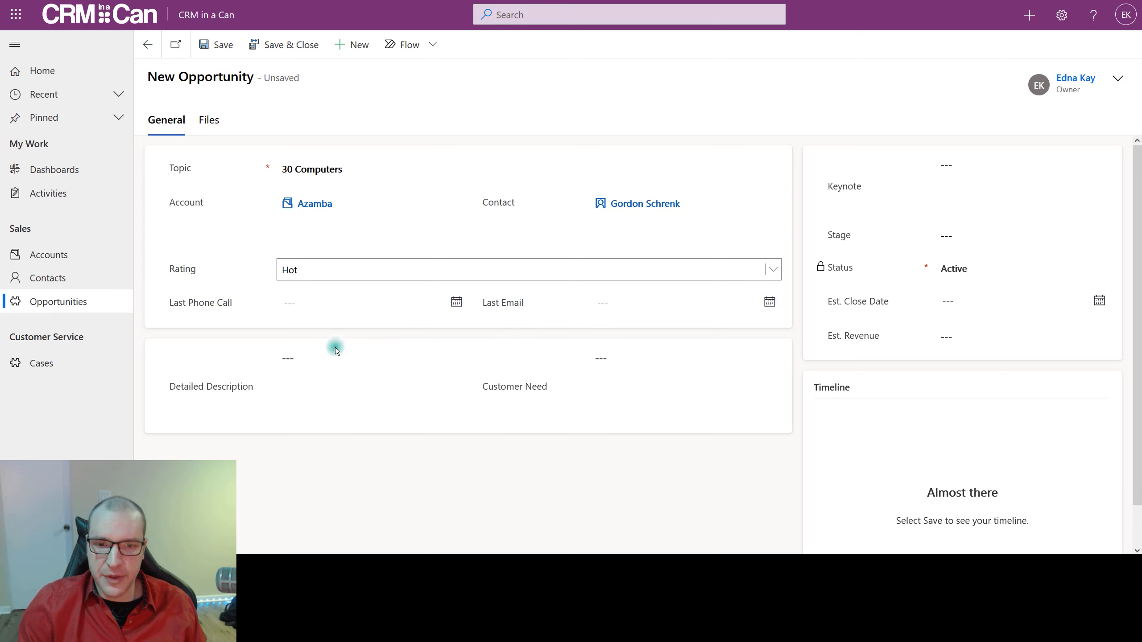
- Look over the opportunity's Detailed Description, Customer Need and Keynote fields without filling them in
{"action": "left_click", "coordinate": [325, 372]}
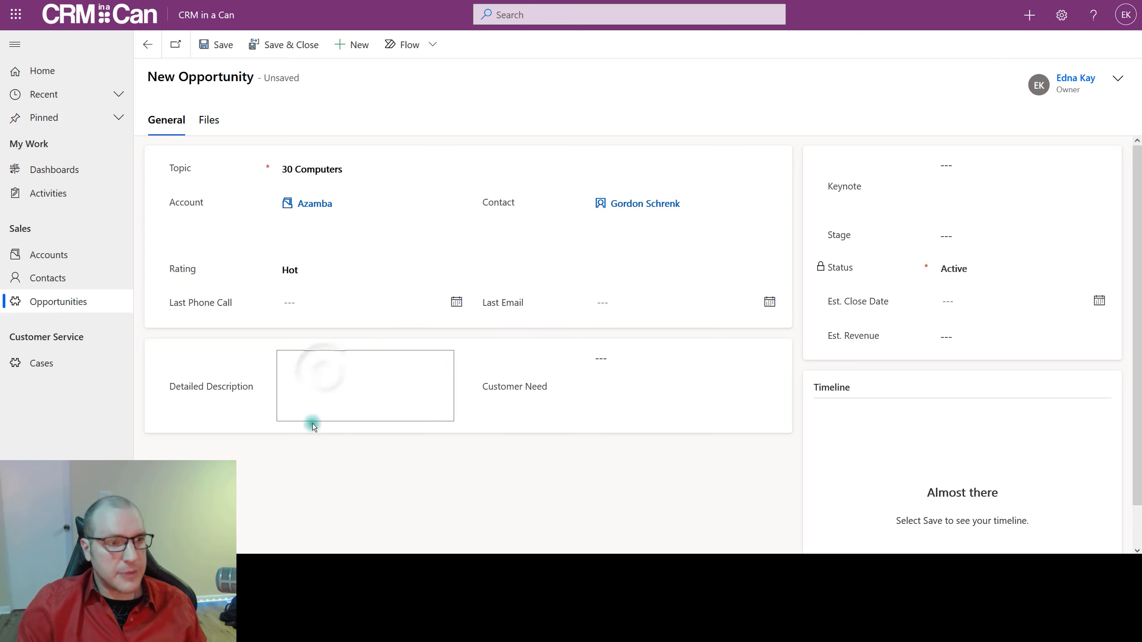
{"action": "left_click", "coordinate": [623, 390]}
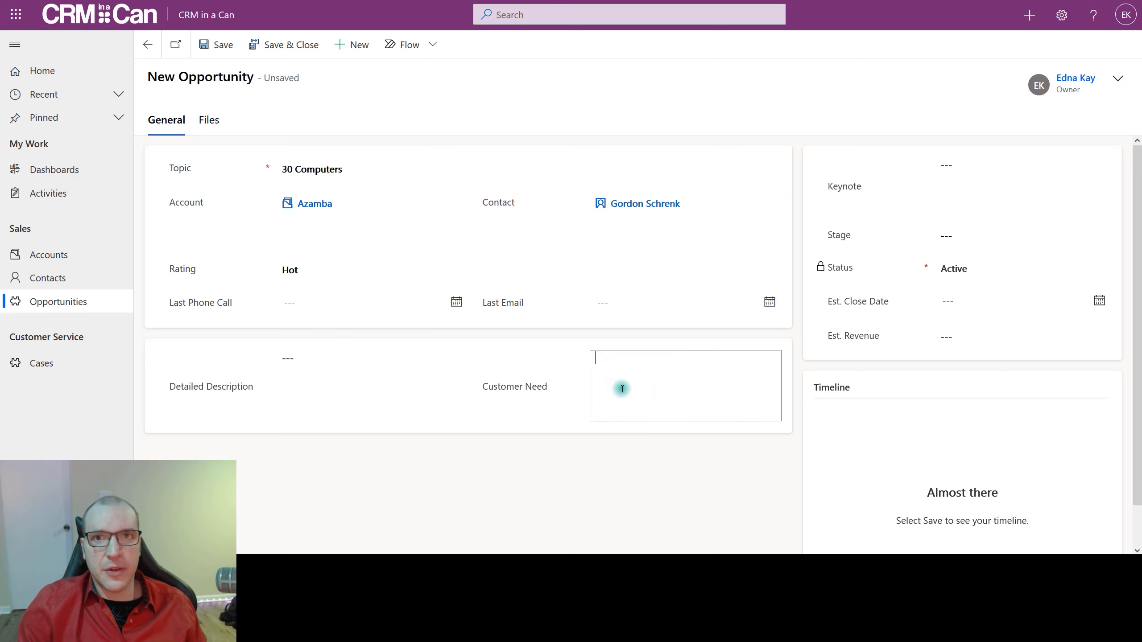
{"action": "left_click", "coordinate": [1005, 173]}
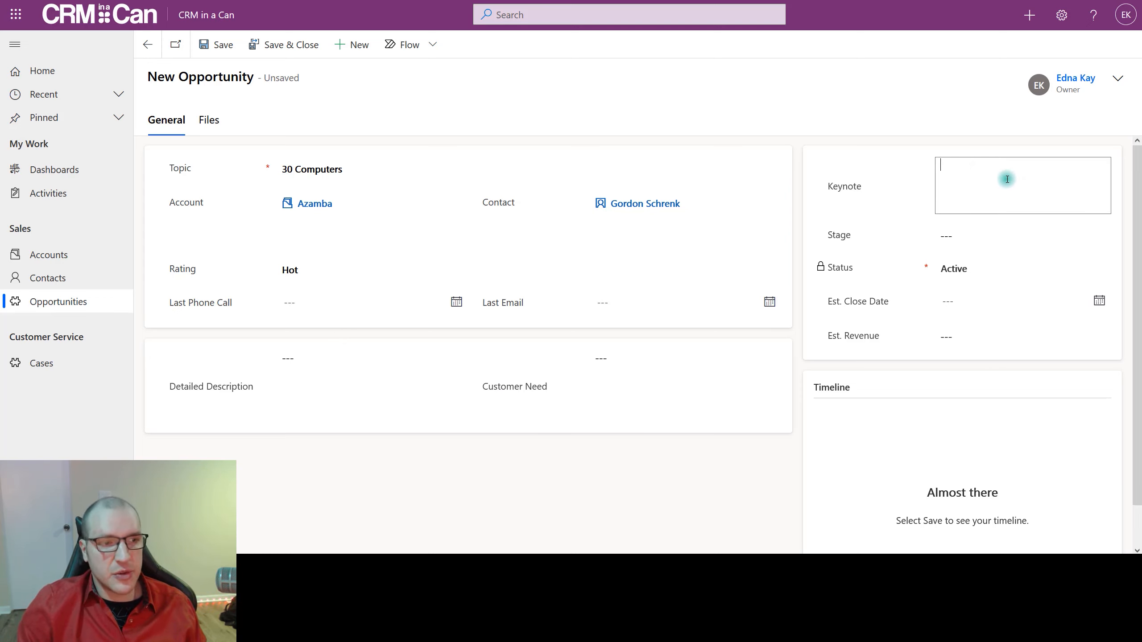
- Set the opportunity's stage to Proposal Submitted and save the record
{"action": "left_click", "coordinate": [982, 237]}
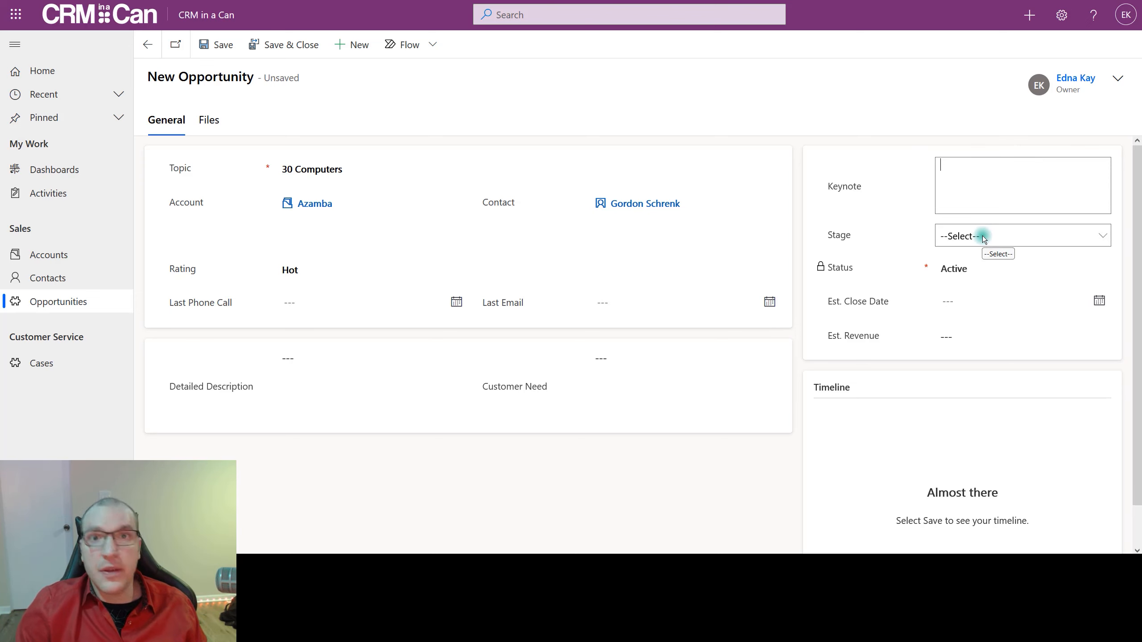
{"action": "left_click", "coordinate": [984, 239]}
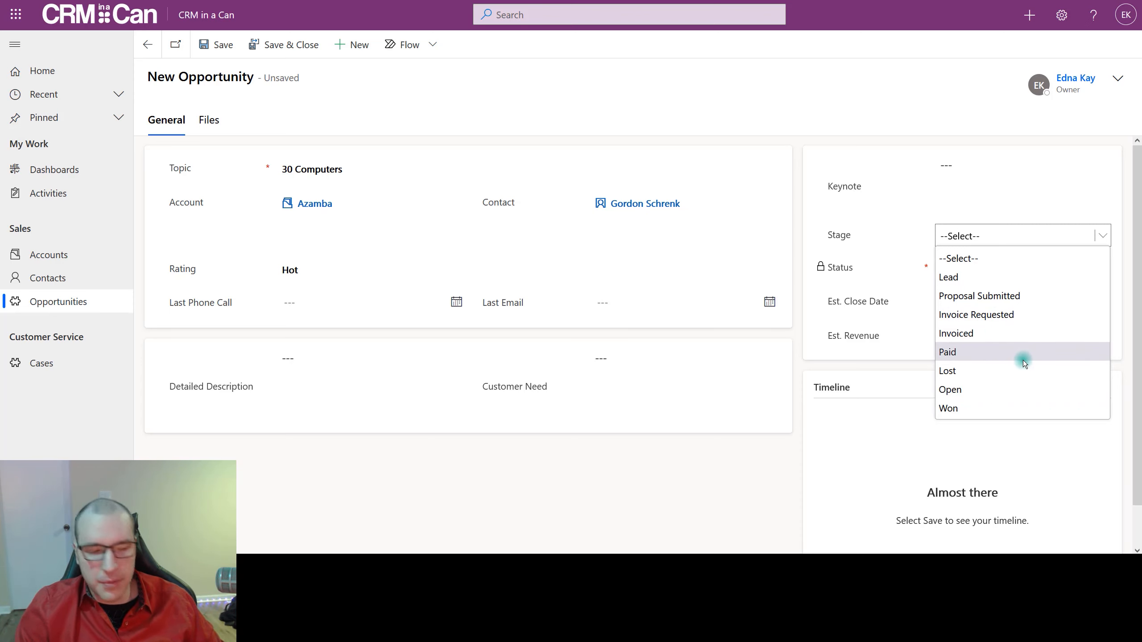
{"action": "left_click", "coordinate": [1007, 298]}
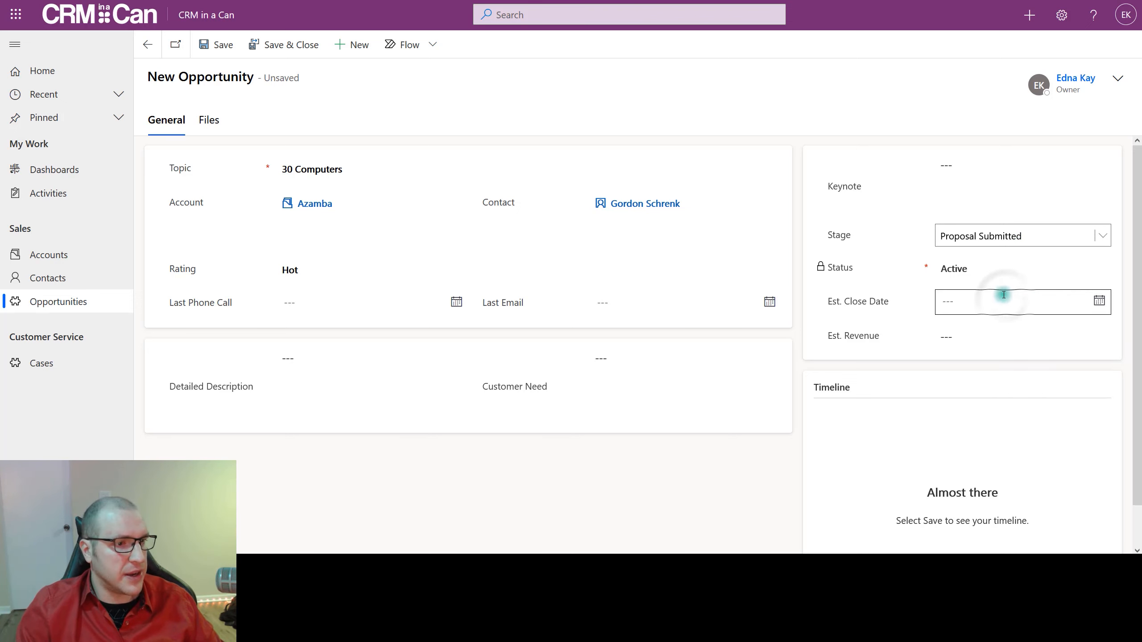
{"action": "key", "text": "ctrl+s"}
{"action": "left_click", "coordinate": [218, 47]}
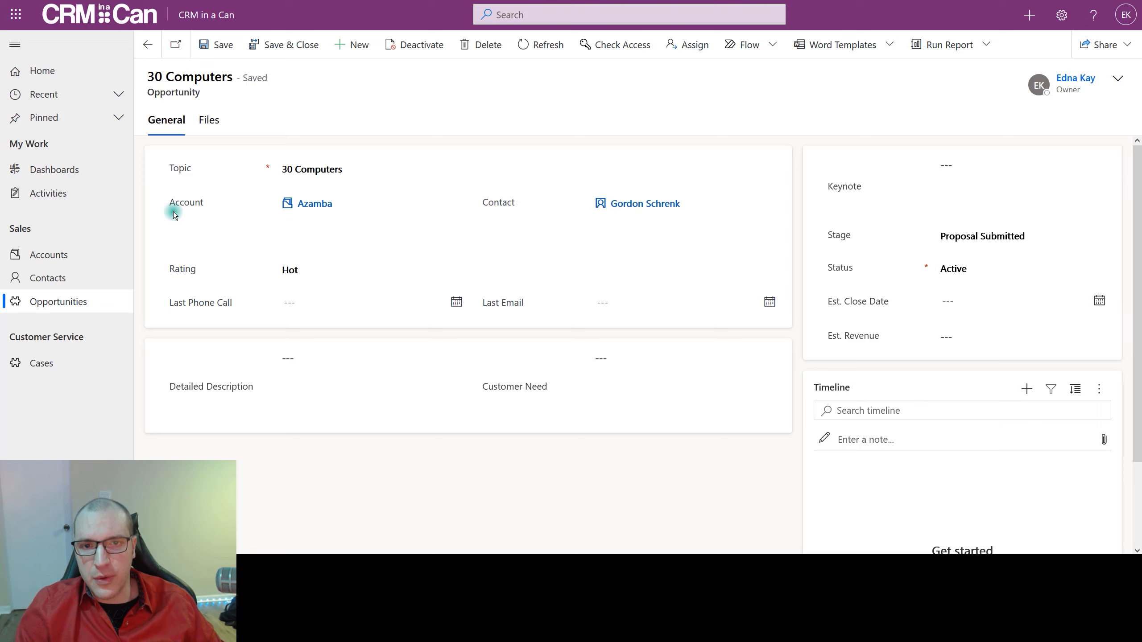
- Check the opportunity's file area and open the list of active customer service cases
{"action": "left_click", "coordinate": [210, 125]}
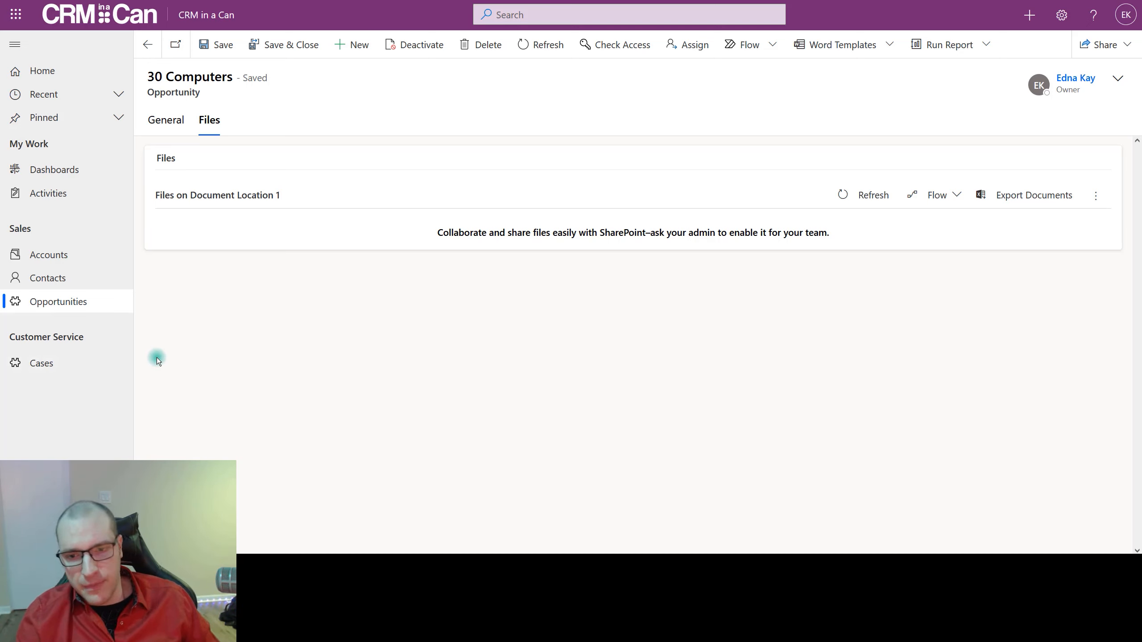
{"action": "left_click", "coordinate": [62, 369]}
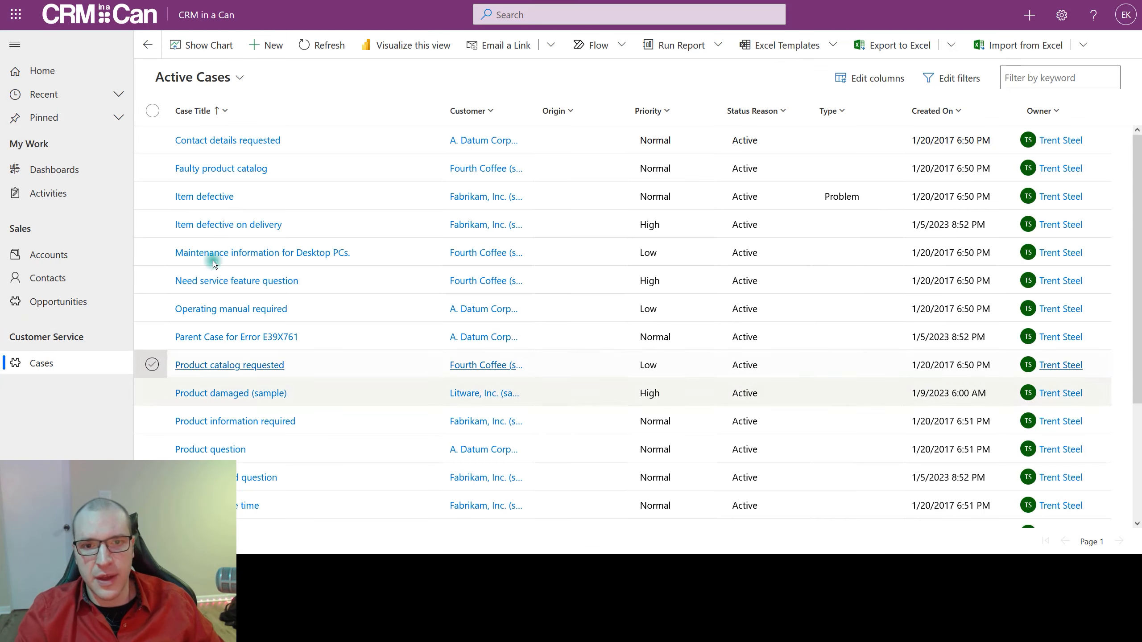
- Start a new case titled "Needs 1 computer replacements" and set its priority to High
{"action": "left_click", "coordinate": [267, 53]}
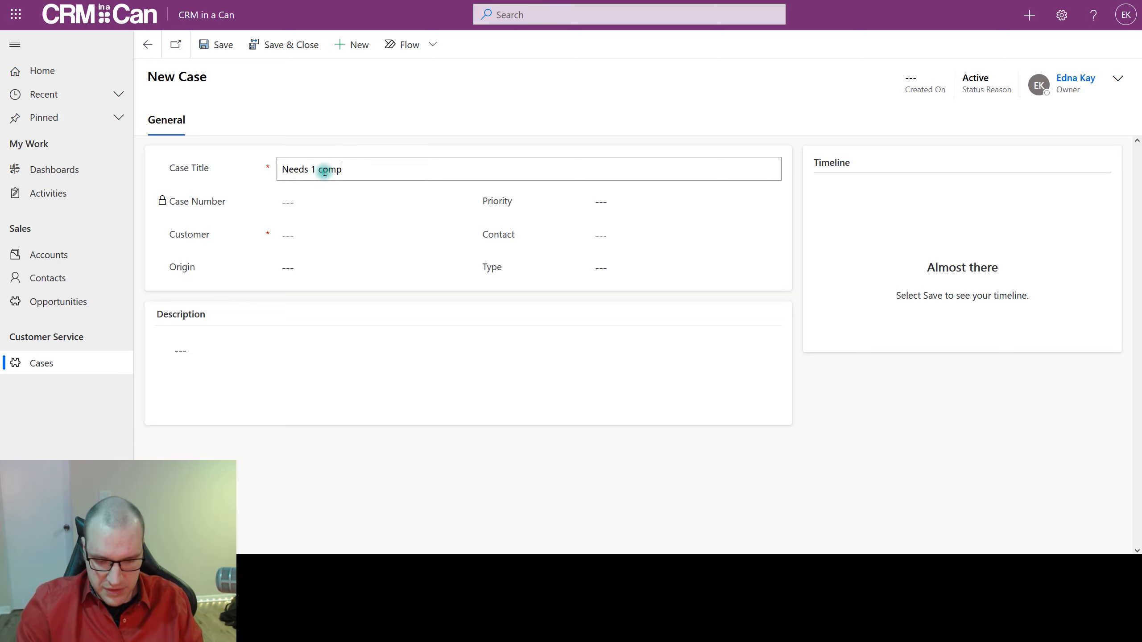
{"action": "type", "text": "ments"}
{"action": "left_click", "coordinate": [642, 201]}
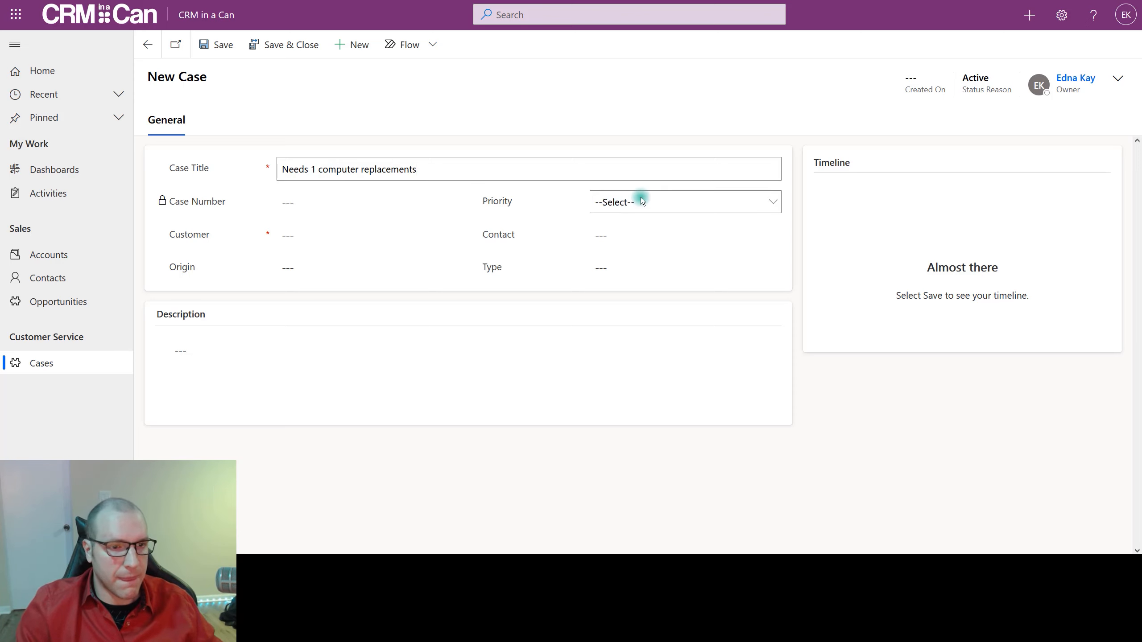
{"action": "left_click", "coordinate": [631, 244]}
- Set the case's customer to the Azamba account and its contact to the existing Azamba contact
{"action": "left_click", "coordinate": [366, 232]}
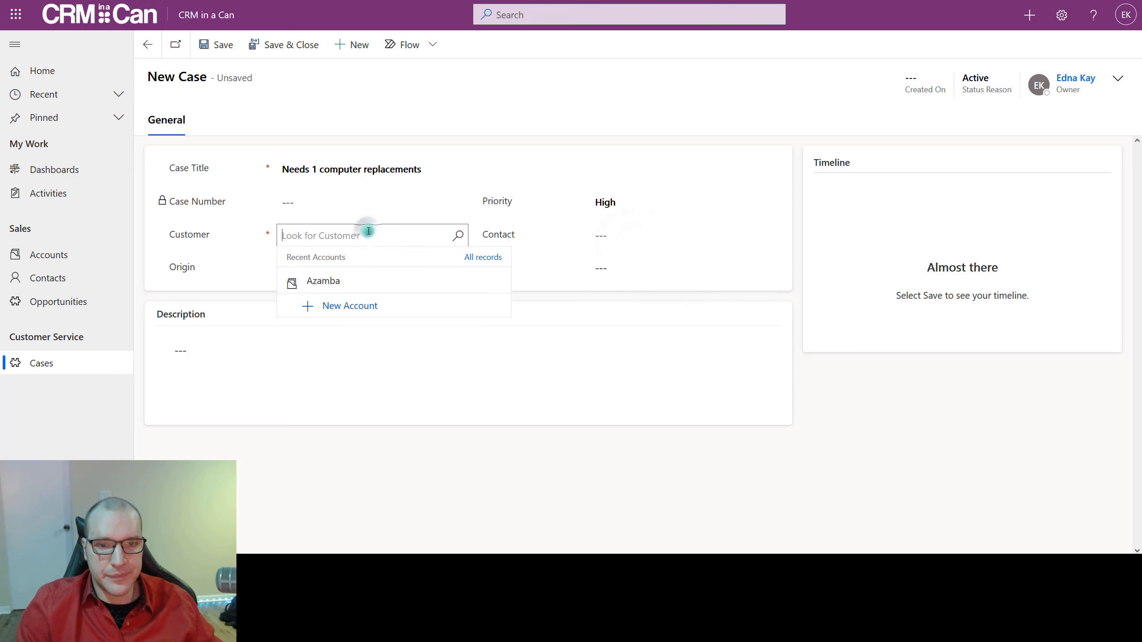
{"action": "left_click", "coordinate": [357, 281]}
{"action": "left_click", "coordinate": [625, 230]}
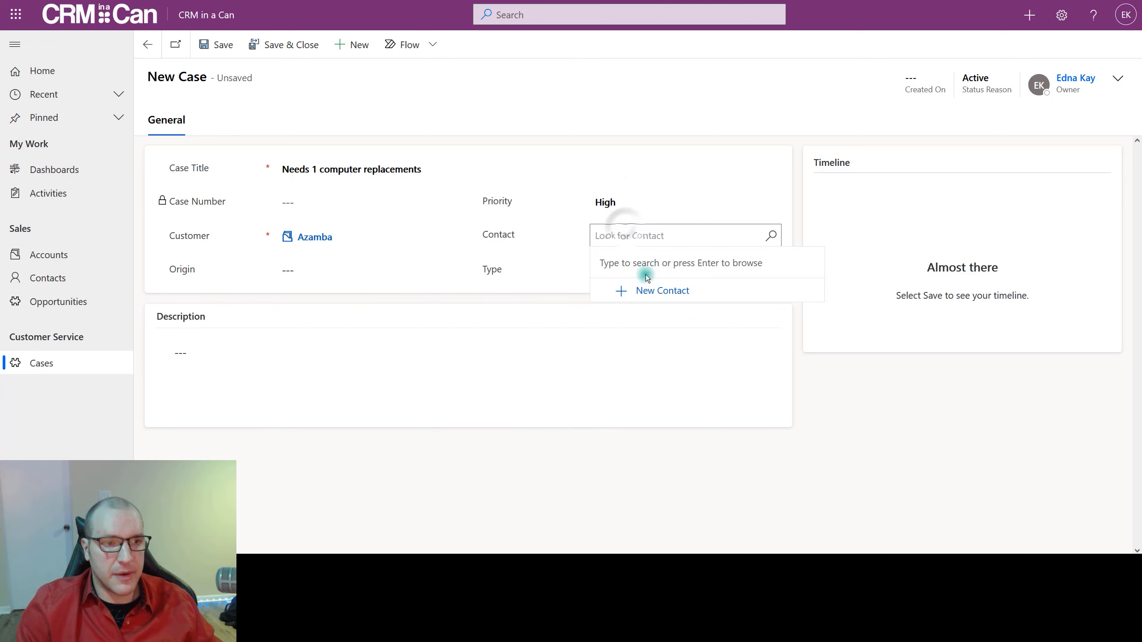
{"action": "left_click", "coordinate": [771, 235]}
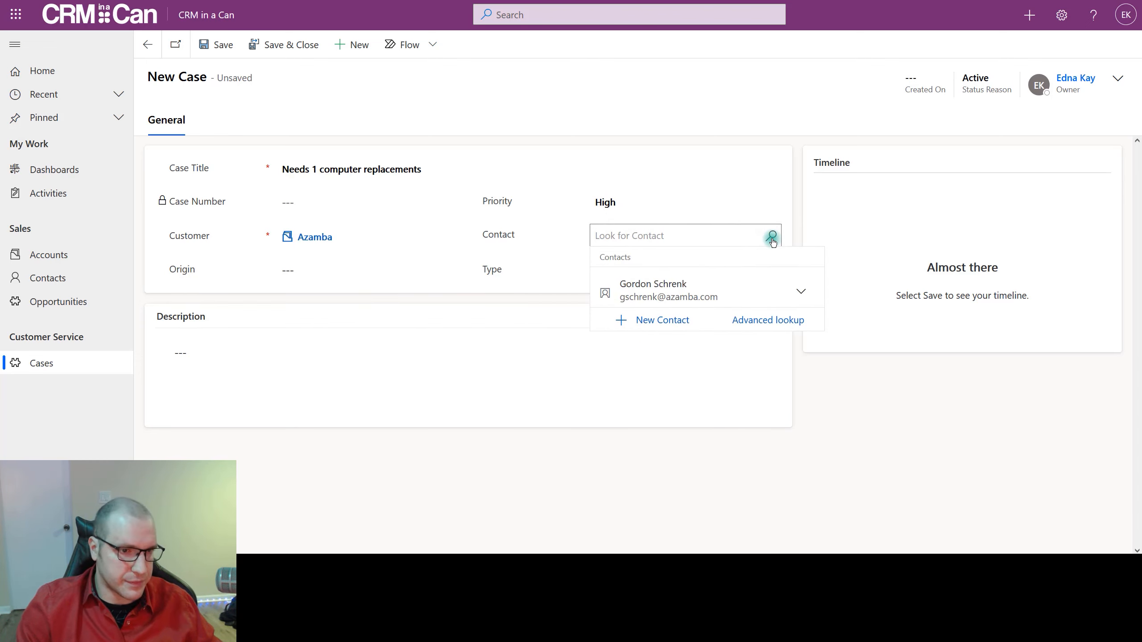
{"action": "left_click", "coordinate": [681, 292]}
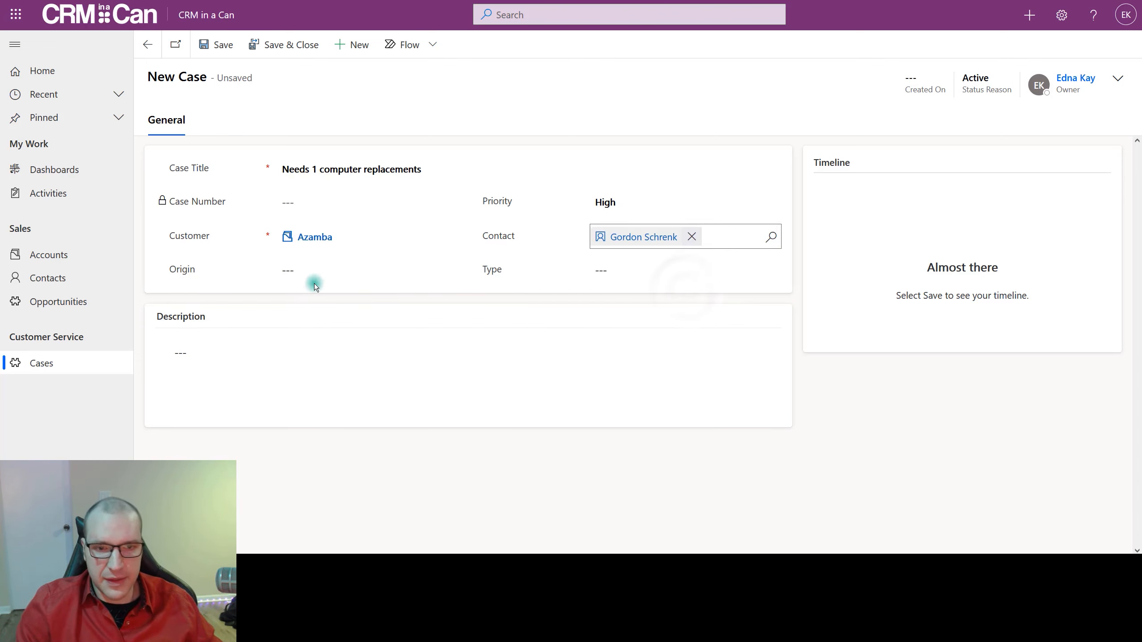
- Set the case's origin to Email and its type to Problem, and save the record with the description left blank
{"action": "left_click", "coordinate": [376, 273]}
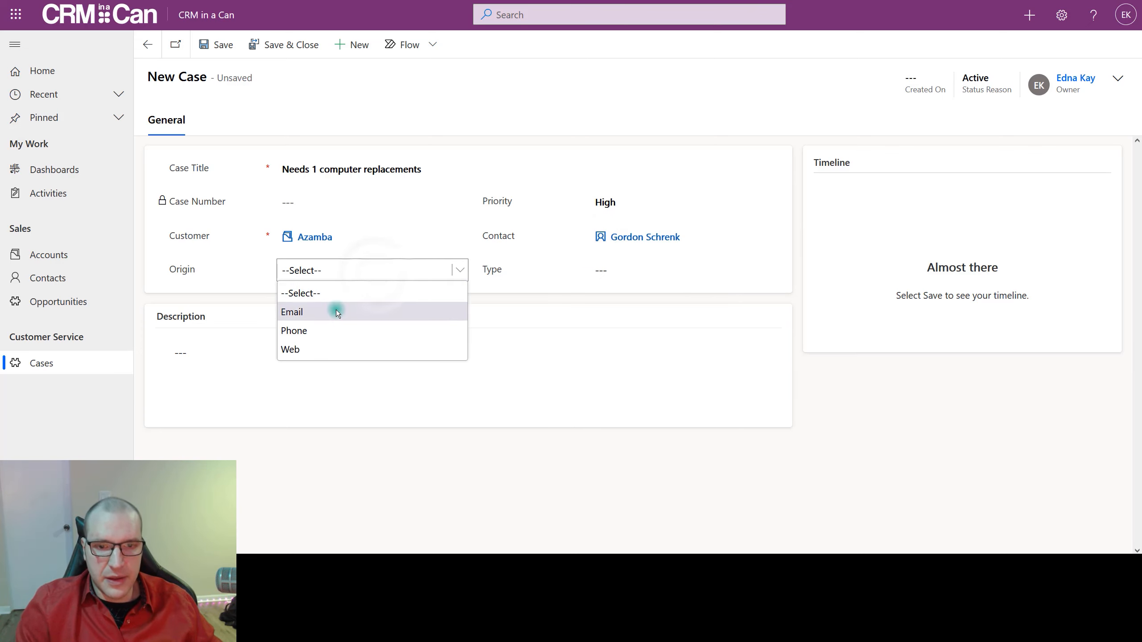
{"action": "left_click", "coordinate": [317, 313]}
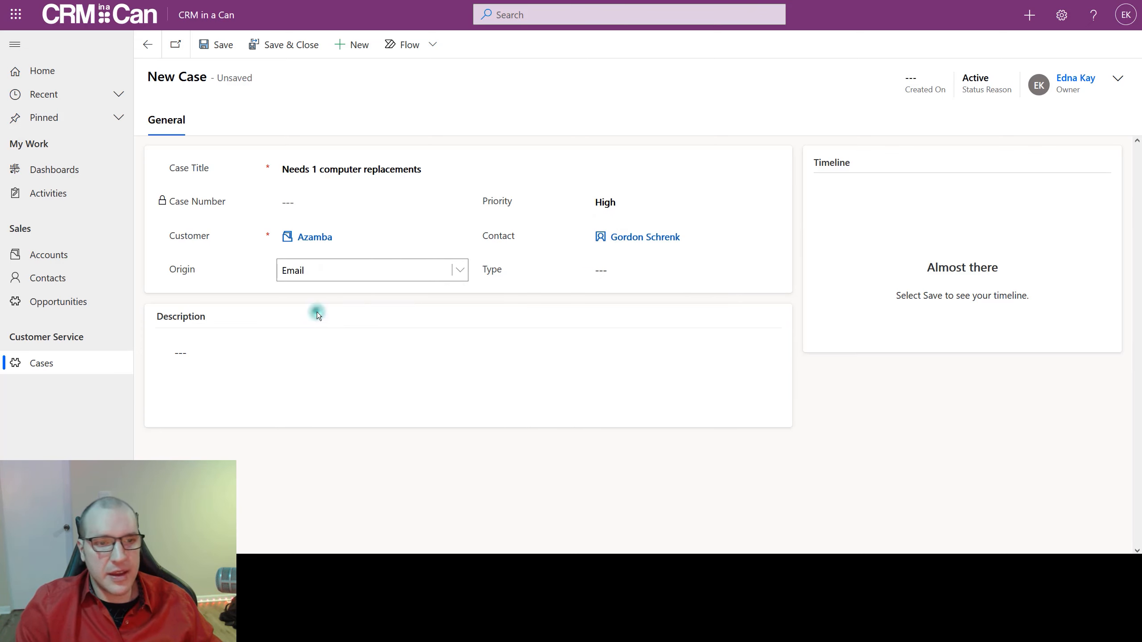
{"action": "left_click", "coordinate": [693, 263]}
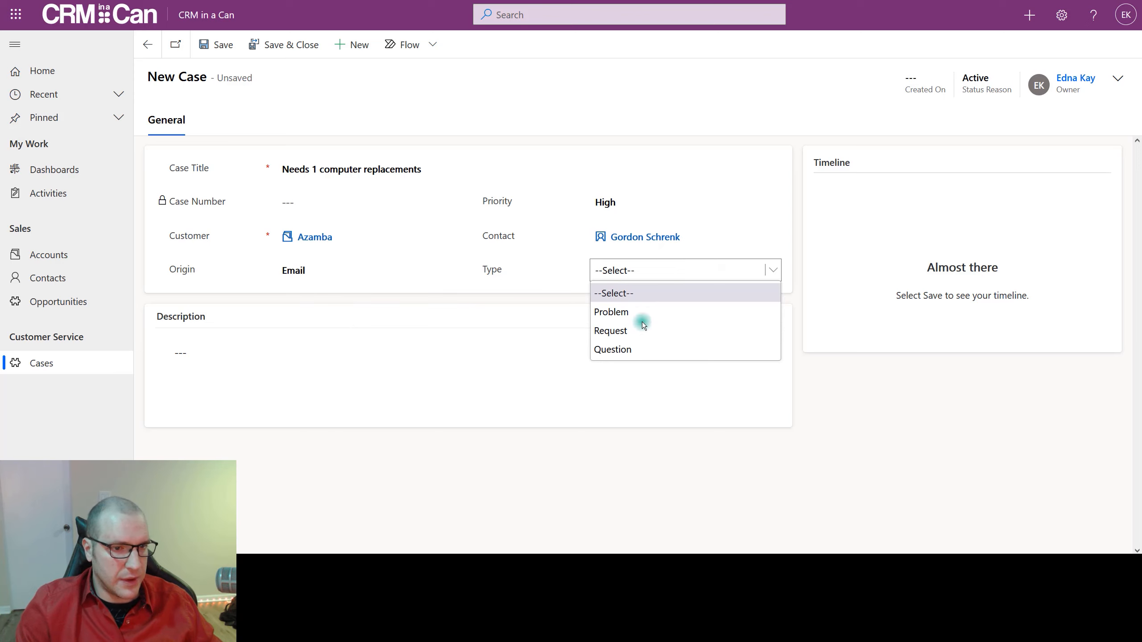
{"action": "left_click", "coordinate": [621, 318]}
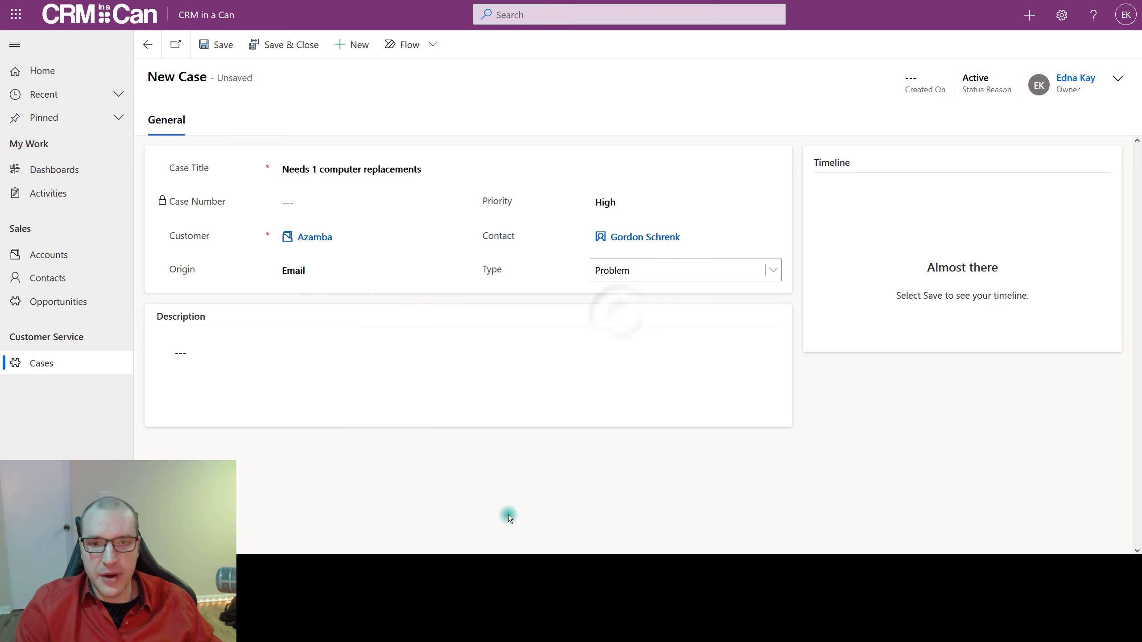
{"action": "left_click", "coordinate": [301, 394]}
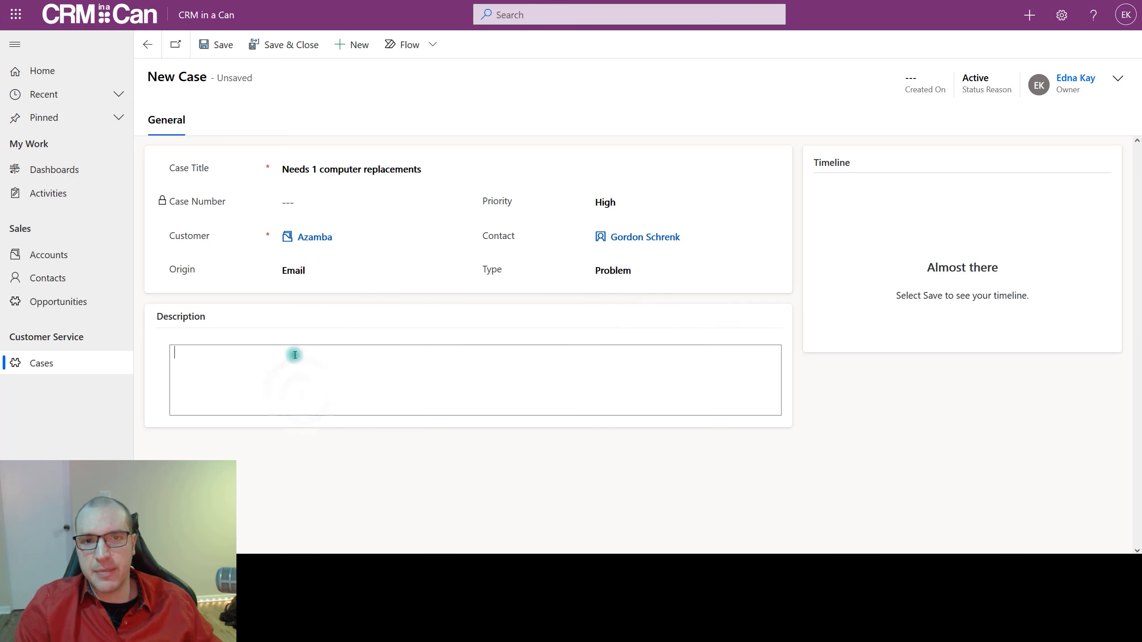
{"action": "left_click", "coordinate": [226, 45]}
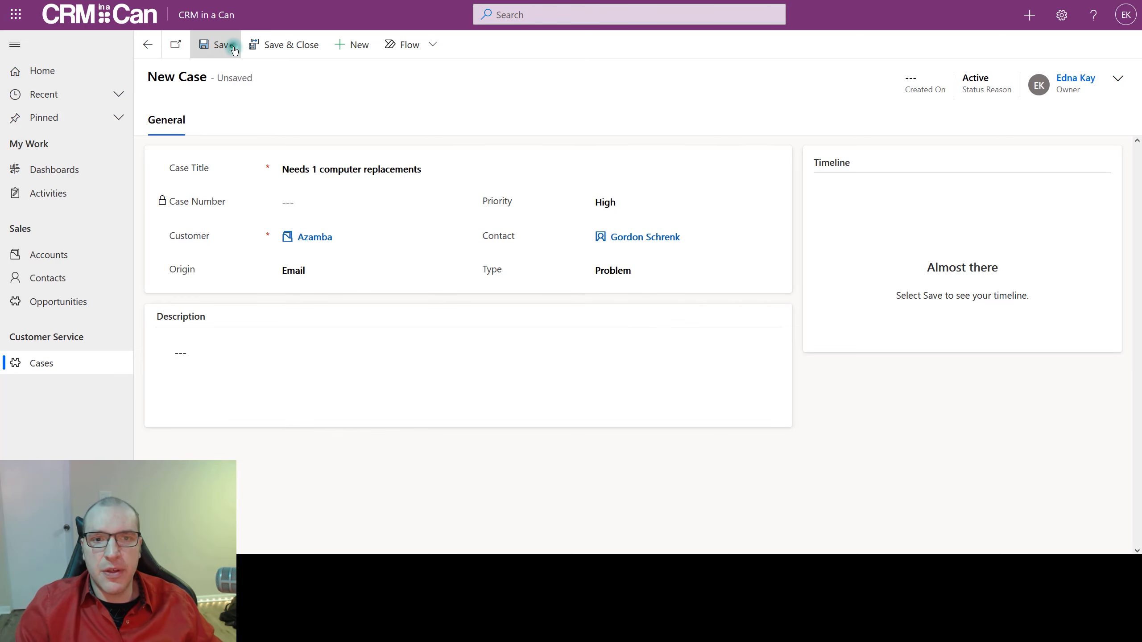